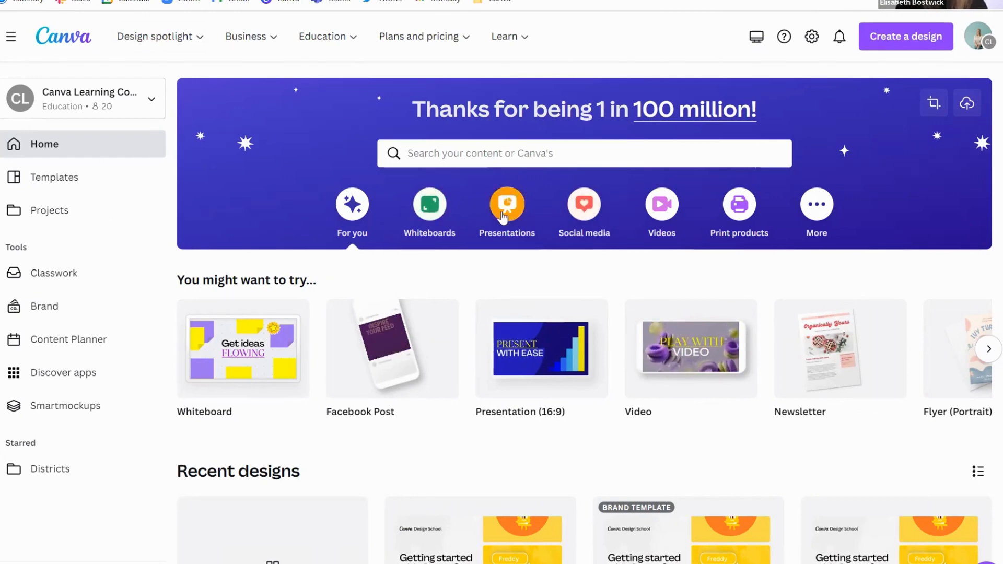
Step: Browse the Presentations design types and templates, view the Whiteboards category, and return to the For you suggestions
left_click(504, 215)
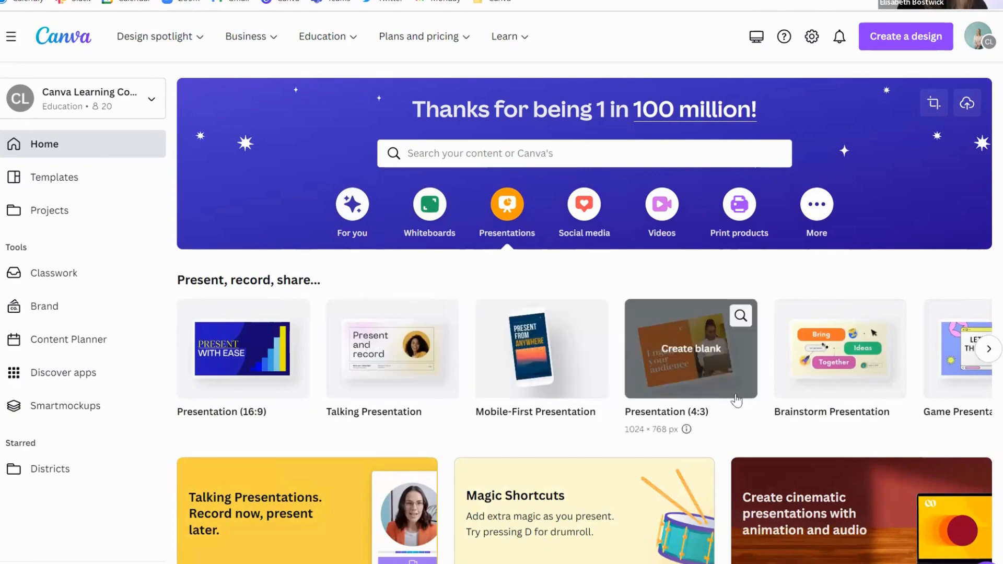
scroll(890, 362, "down", 5)
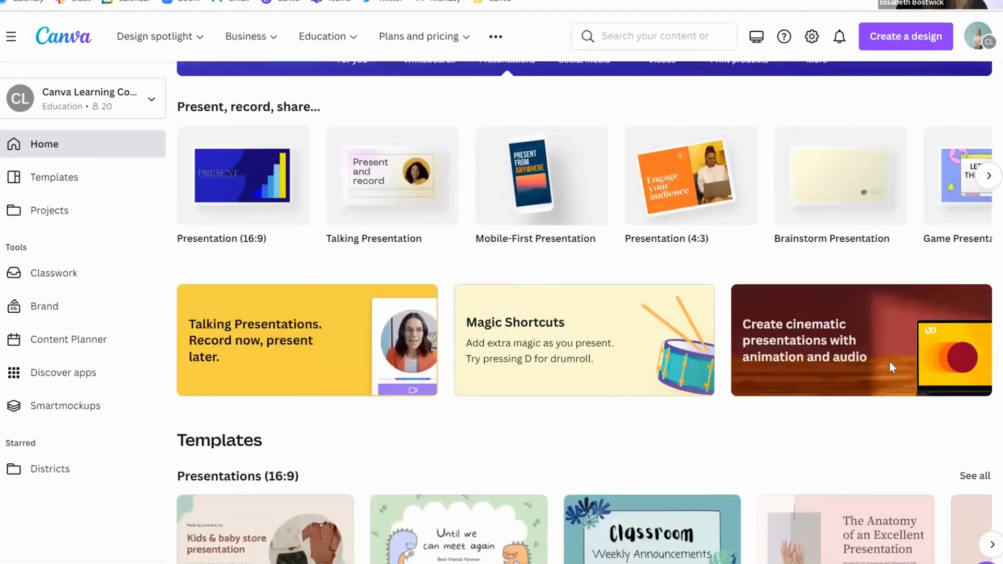
scroll(366, 324, "down", 3)
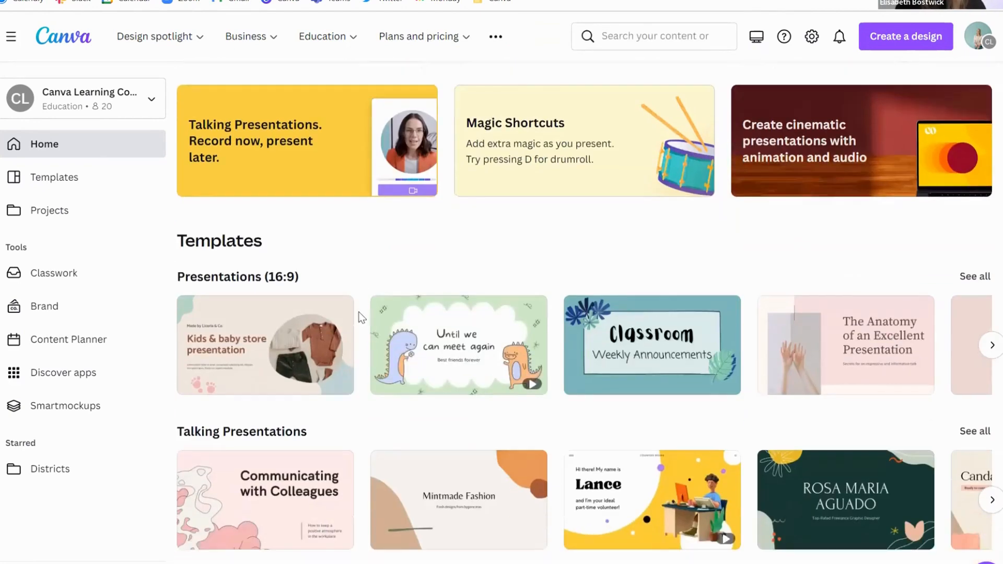
scroll(425, 509, "down", 3)
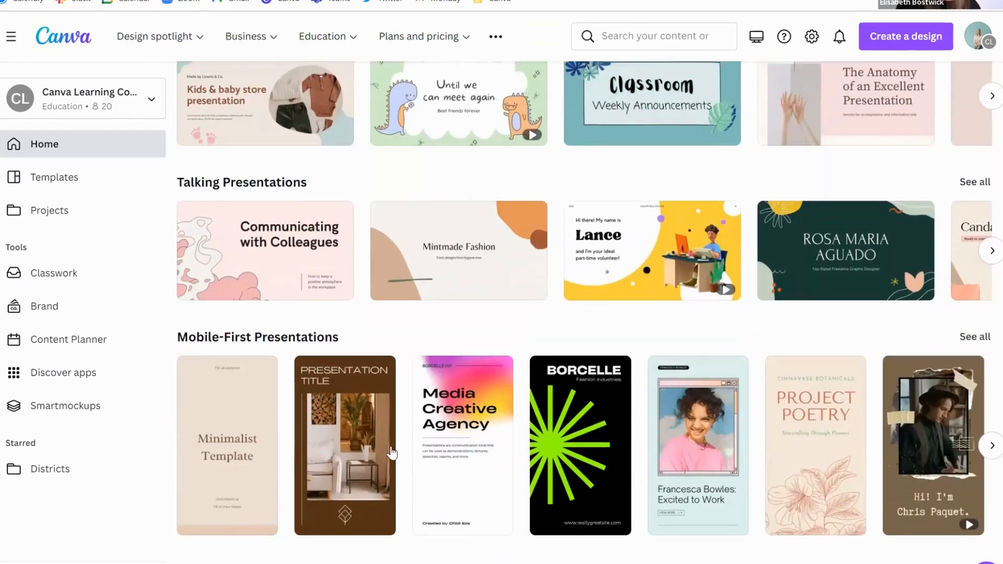
scroll(369, 416, "down", 6)
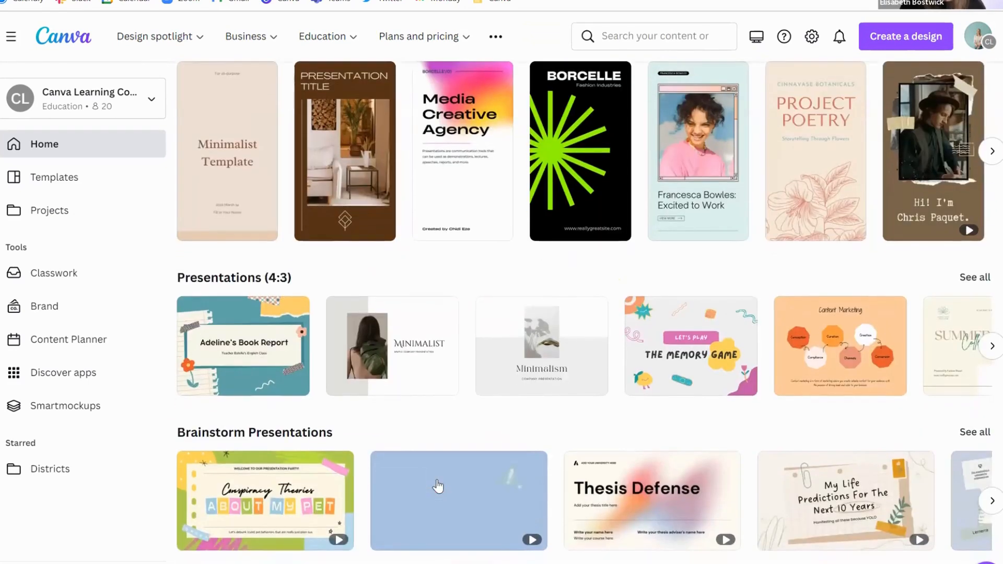
scroll(438, 487, "up", 10)
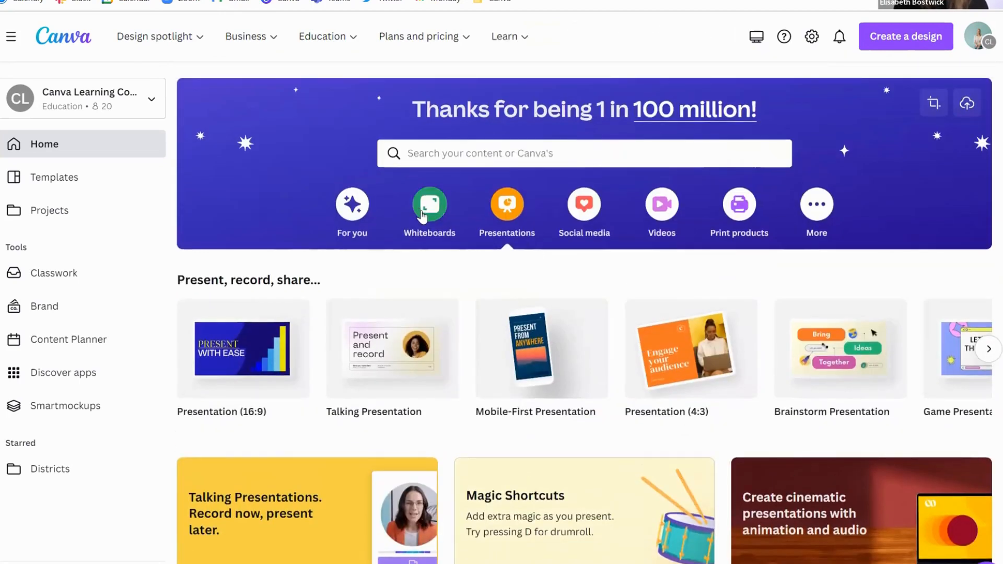
left_click(423, 216)
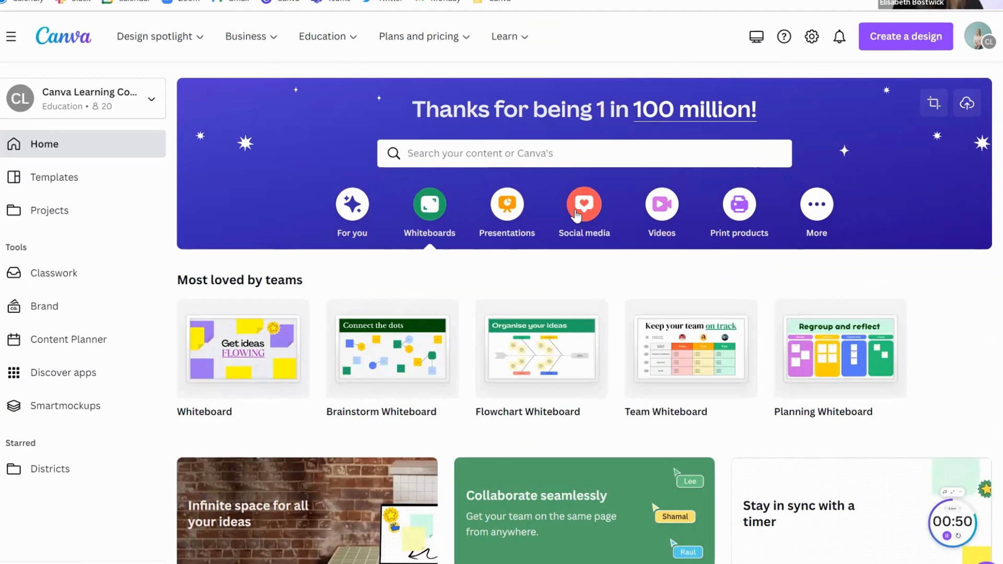
left_click(353, 204)
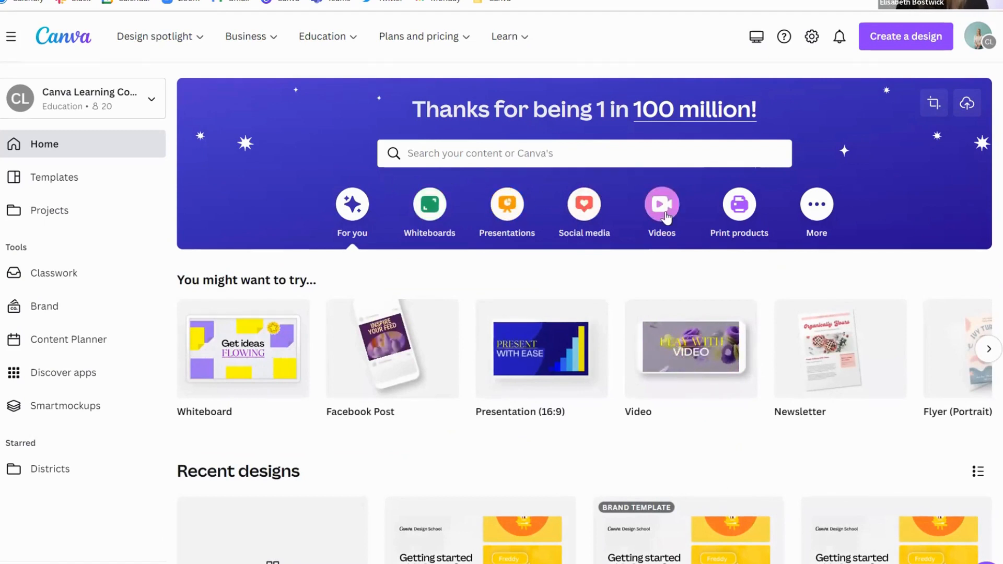
Step: Check the Templates and Projects search scopes, then search the templates for "math poster" and highlight the template count
left_click(464, 155)
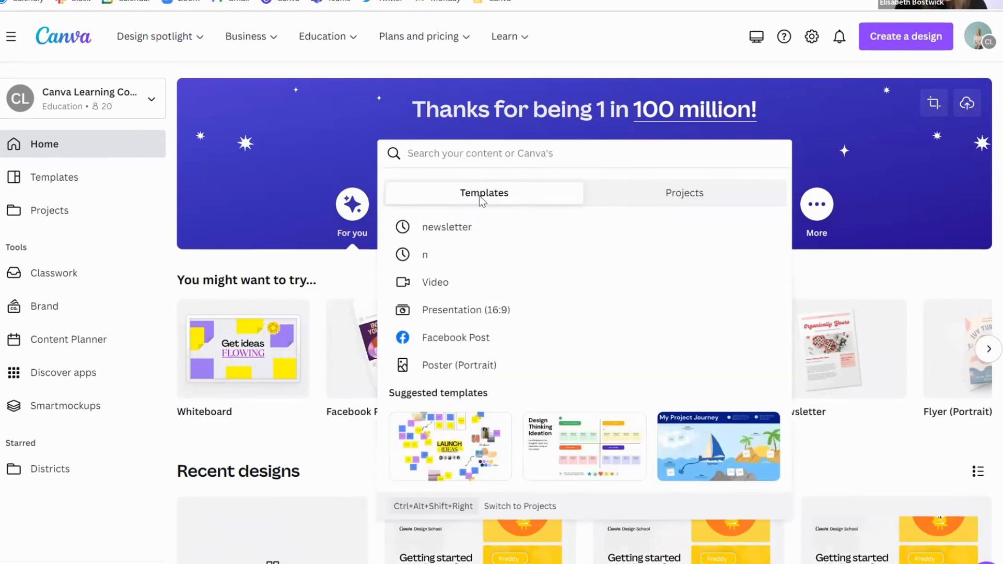
left_click(654, 194)
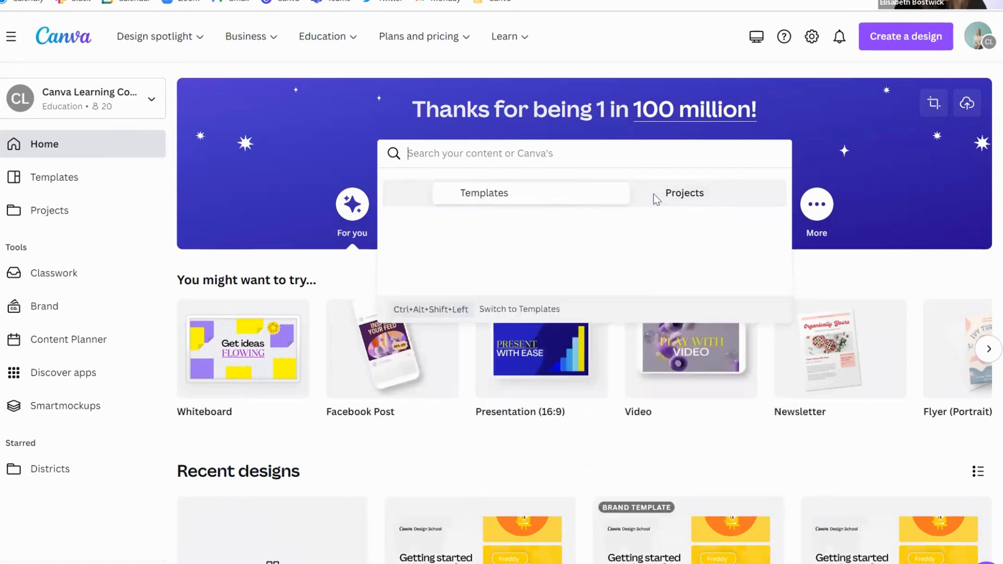
left_click(539, 198)
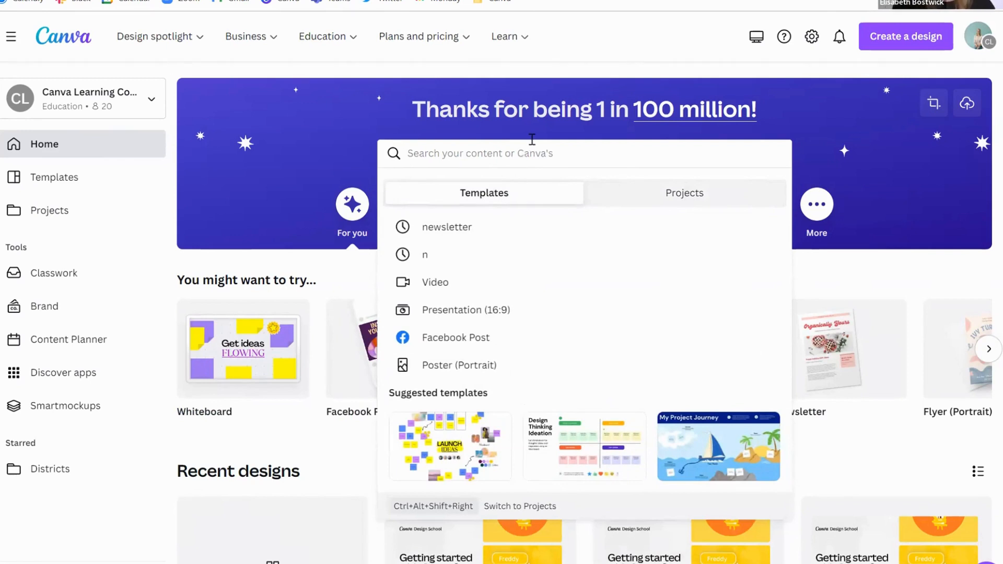
type("mat")
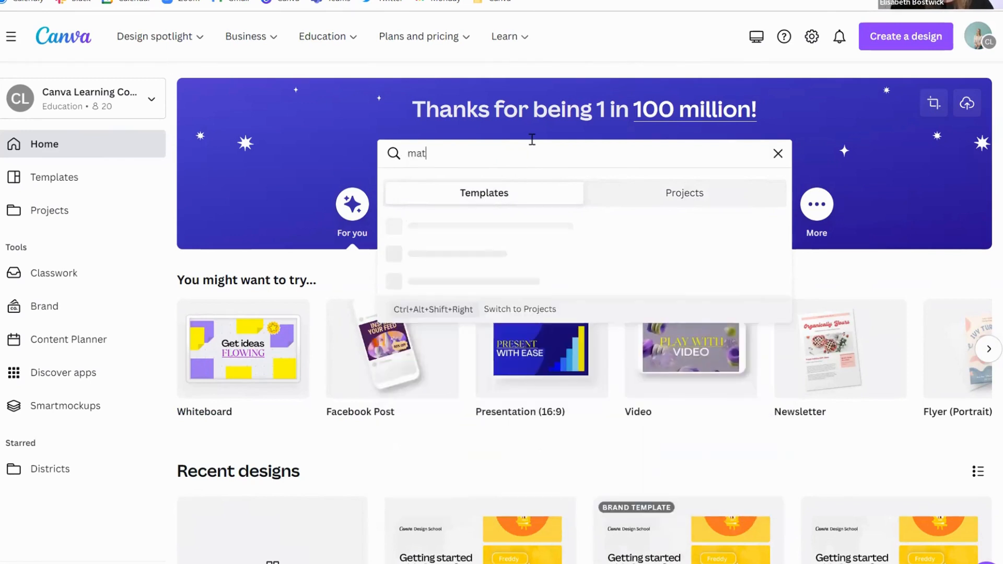
type("h poster")
key("Return")
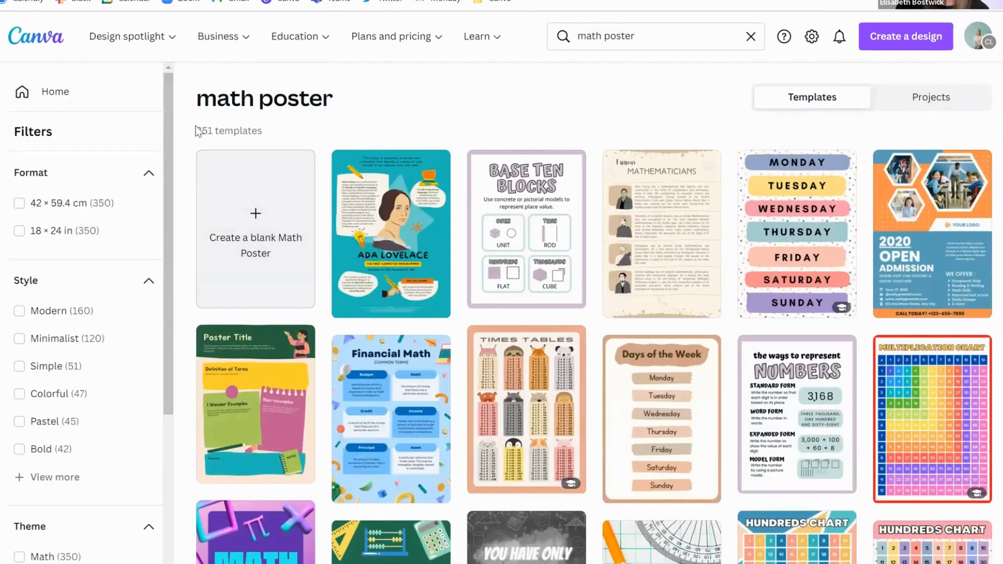
left_click_drag(262, 130, 196, 131)
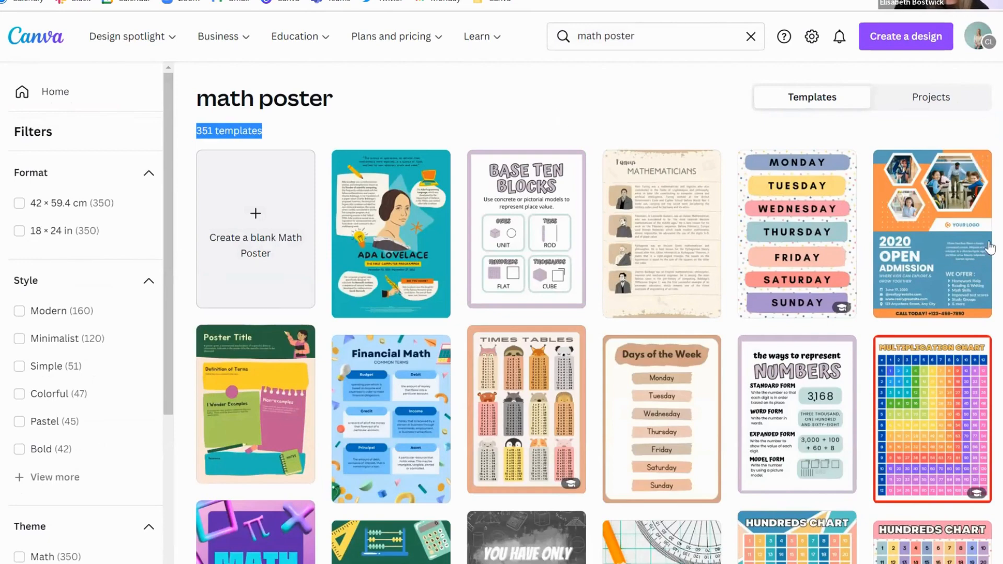
Step: Open the "the ways to represent NUMBERS" poster template for editing and move its NUMBERS heading slightly upward
scroll(964, 366, "down", 4)
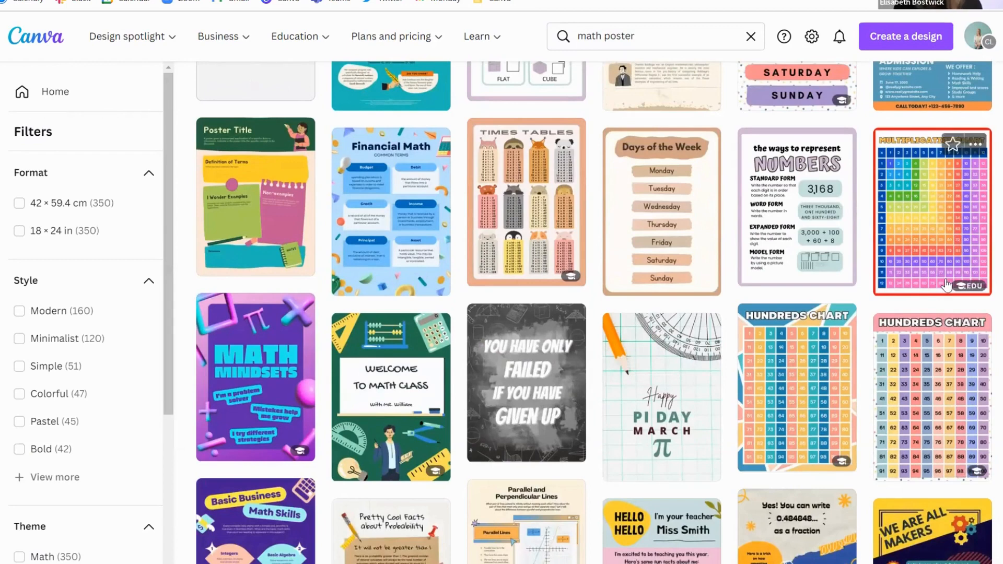
left_click(940, 219)
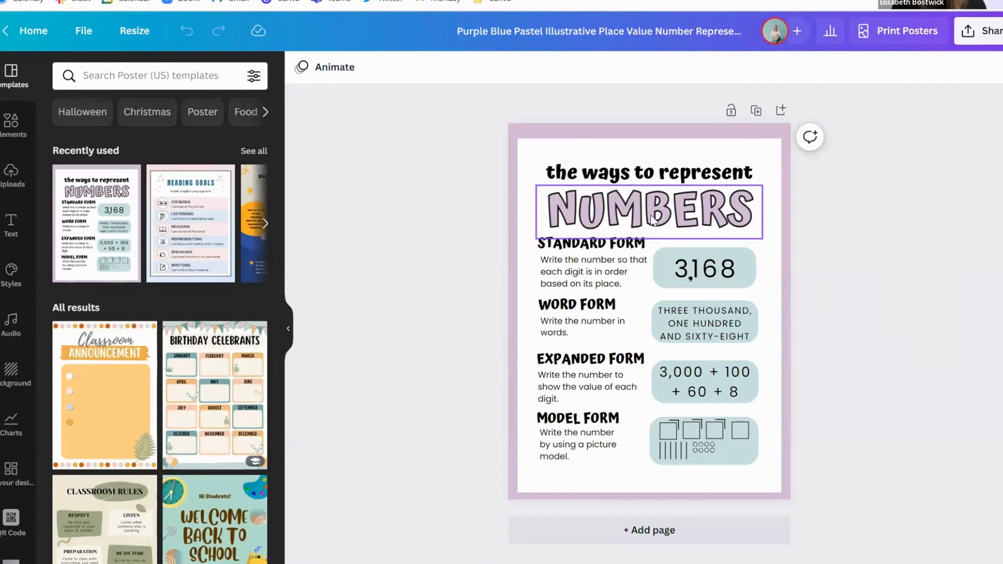
mouse_move(652, 219)
left_mouse_down()
mouse_move(652, 235)
mouse_move(652, 202)
left_mouse_up()
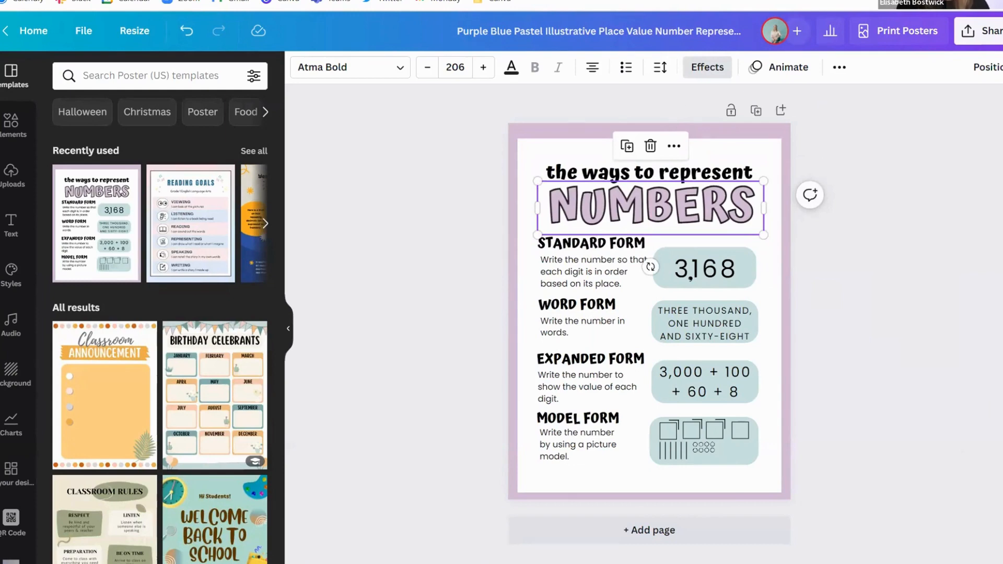
Step: Return from the poster editor to the Canva home page and create a blank Newsletter design
left_click(79, 0)
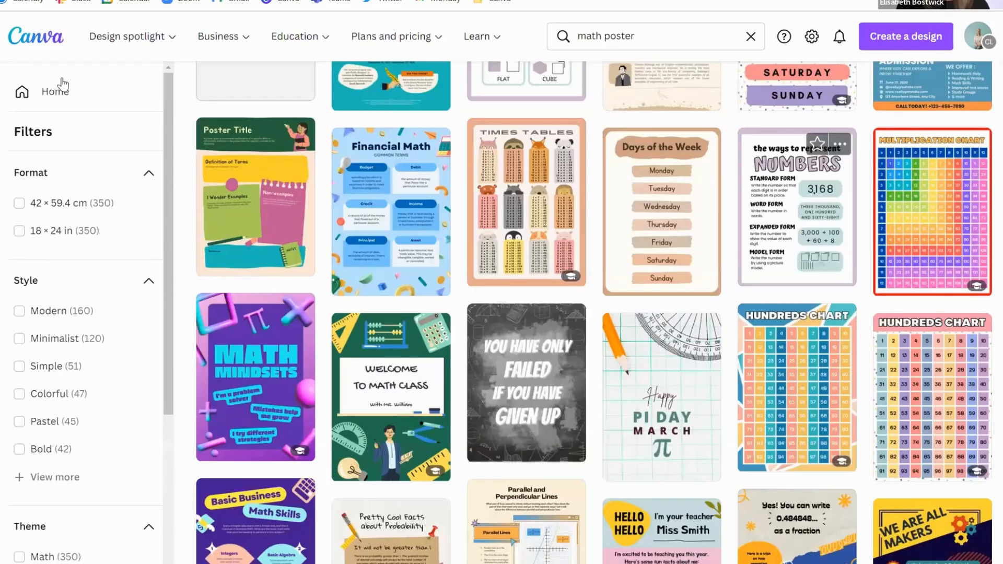
left_click(34, 44)
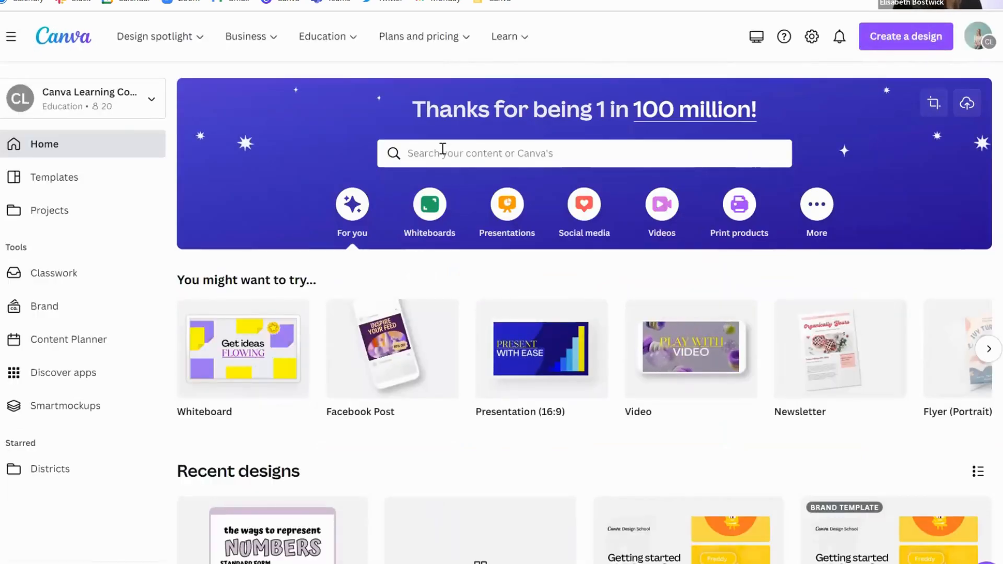
left_click(881, 39)
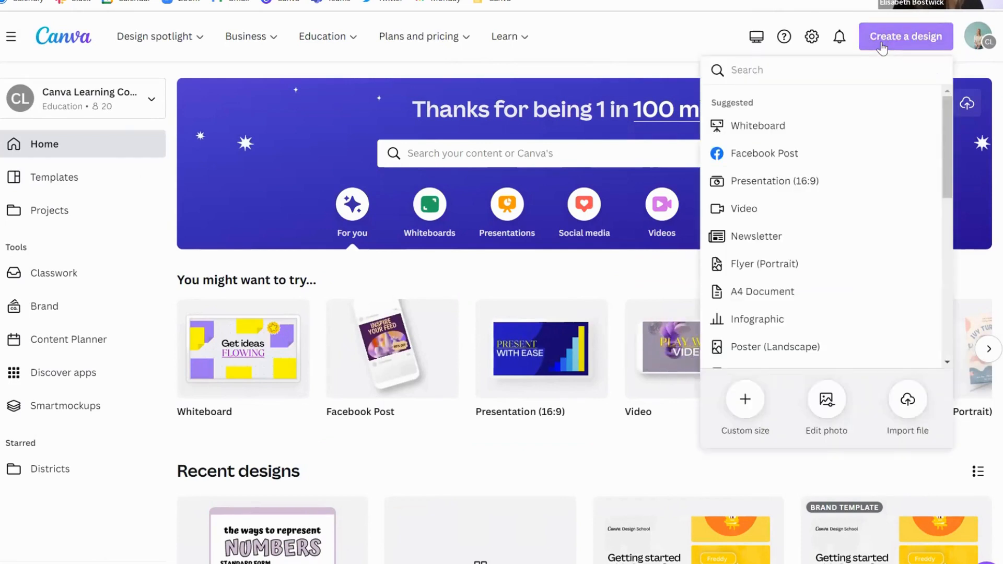
left_click(779, 236)
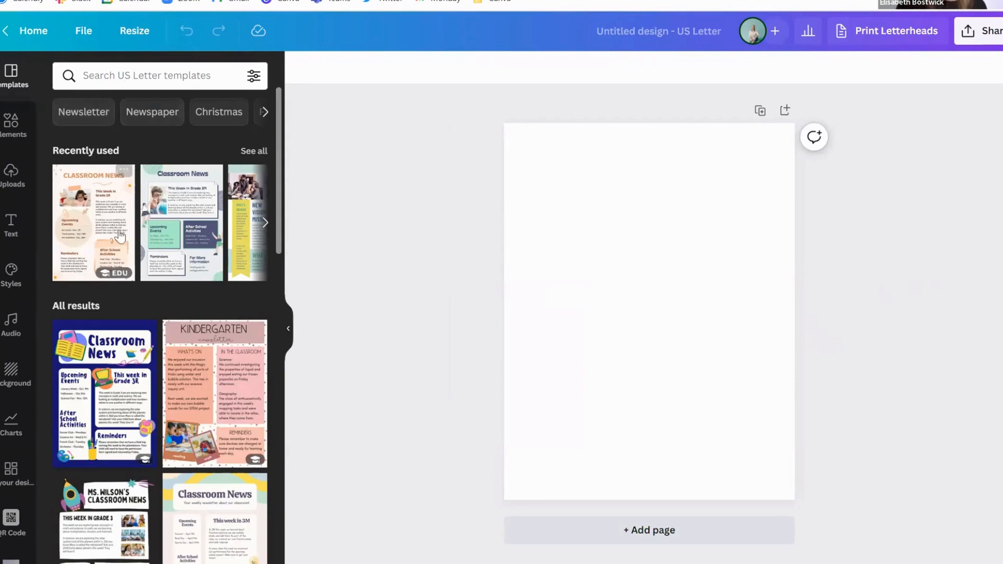
Step: Look through the newsletter templates offered for the blank US Letter design
scroll(168, 393, "down", 4)
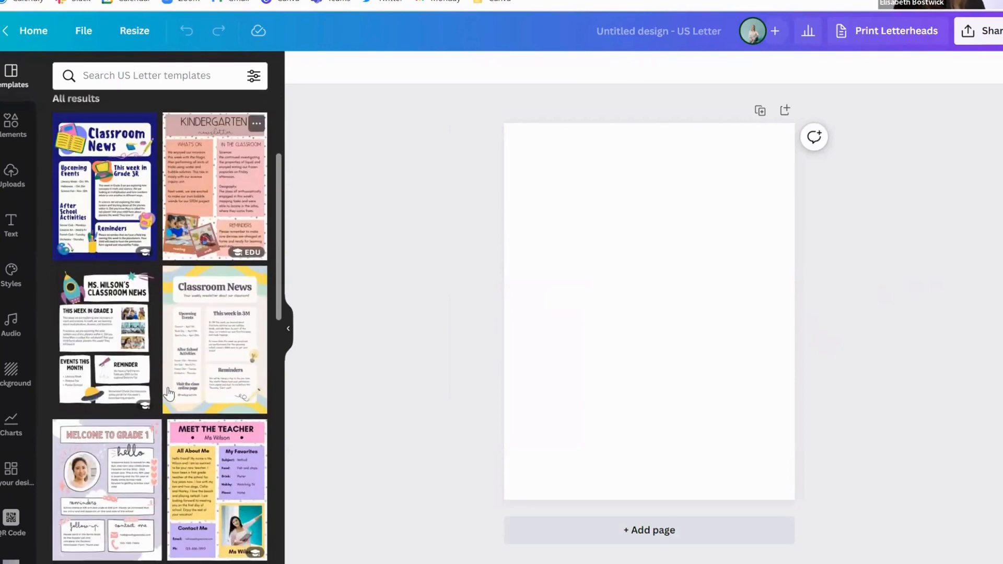
scroll(183, 443, "down", 3)
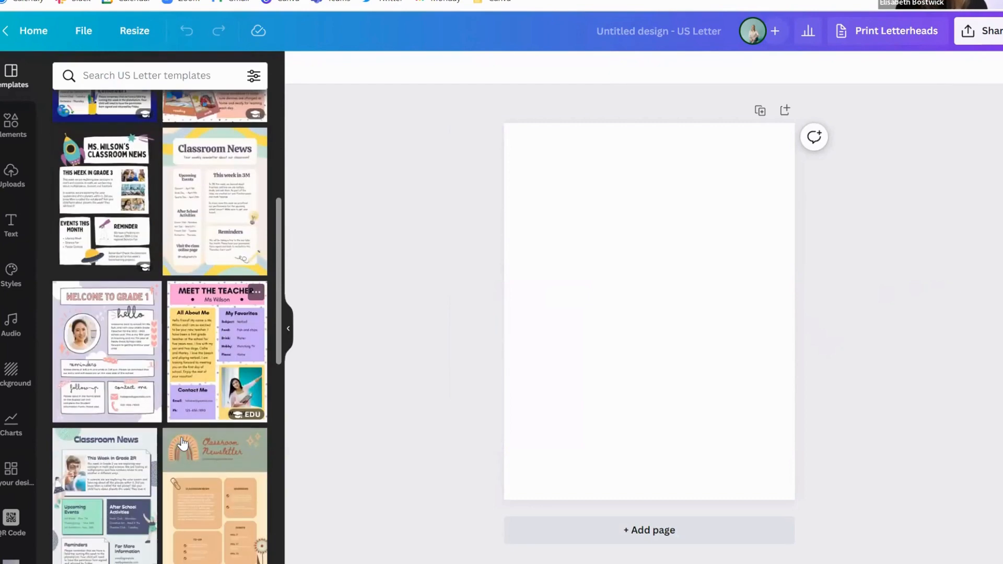
scroll(182, 444, "down", 6)
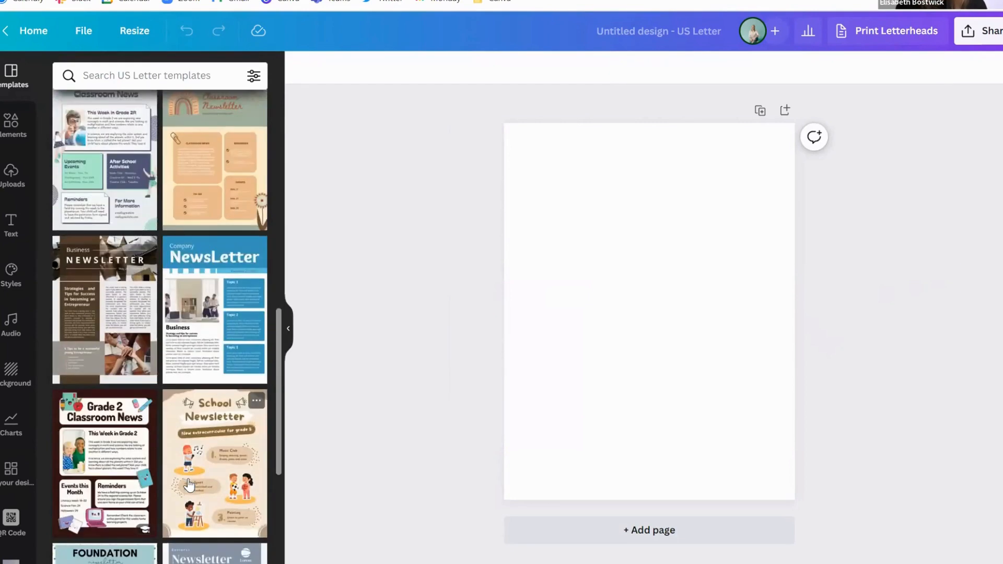
scroll(189, 485, "down", 1)
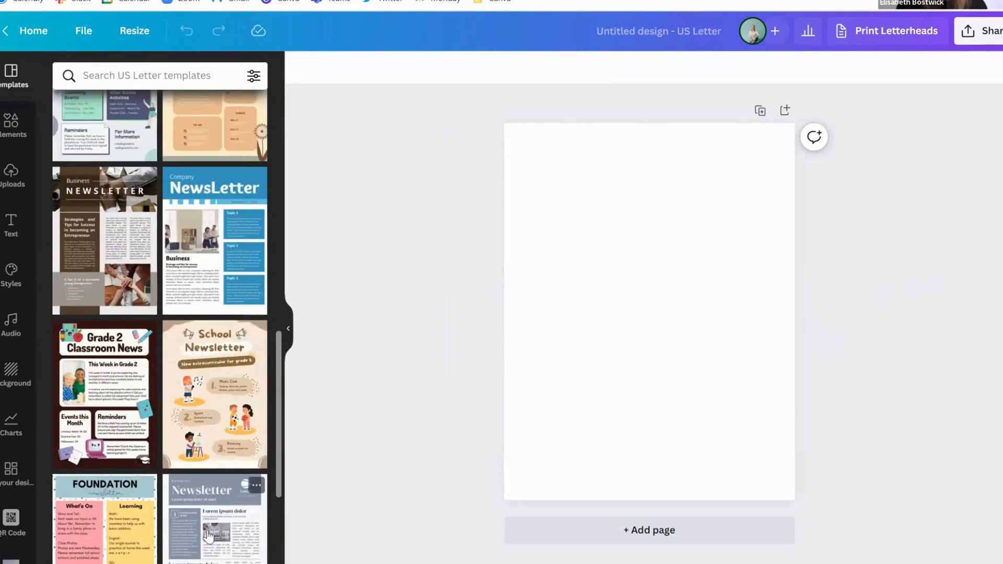
scroll(208, 536, "down", 4)
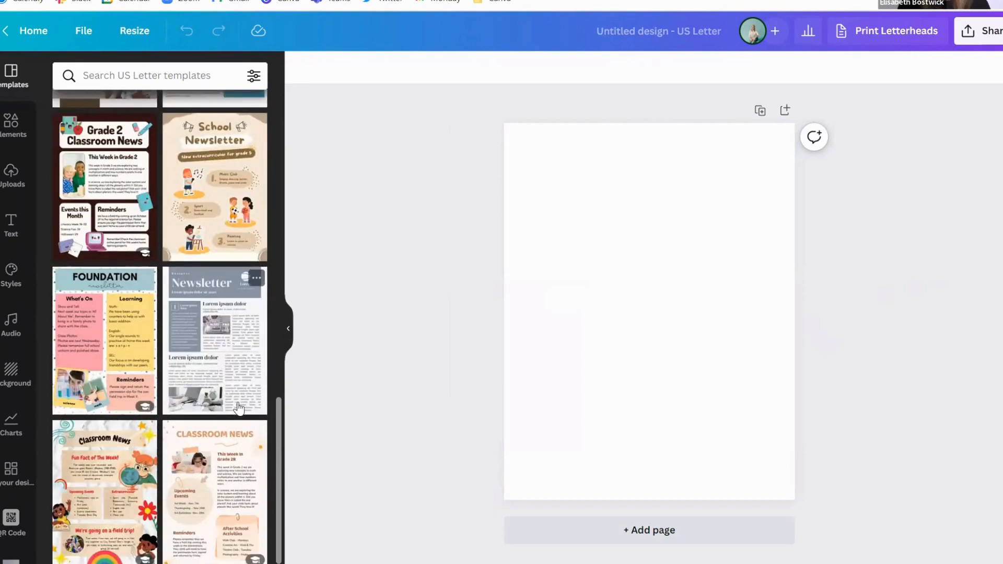
scroll(239, 408, "down", 2)
scroll(239, 408, "down", 5)
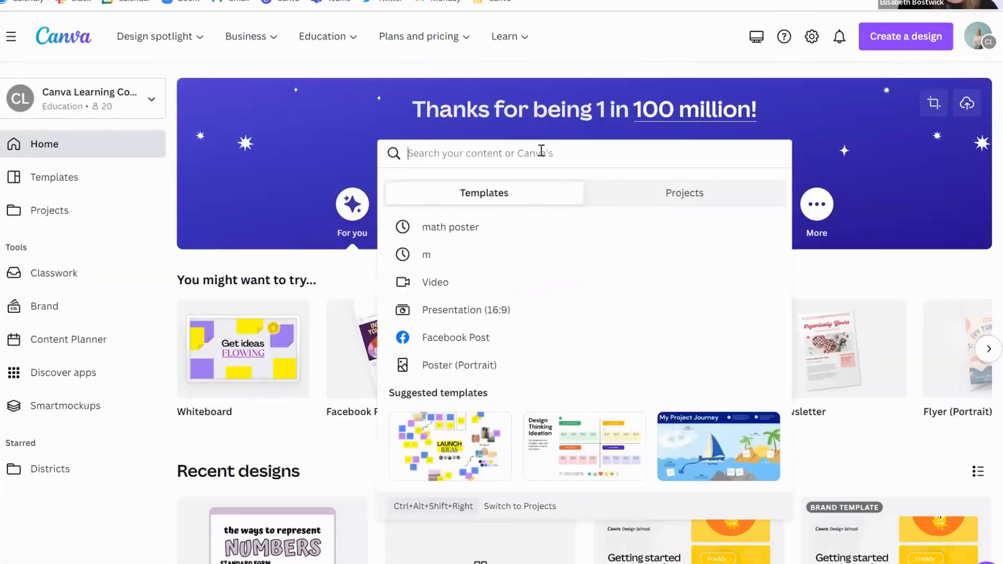
Step: Search the templates from the home page for "newsletter", correcting the misspelled search term
type("ne")
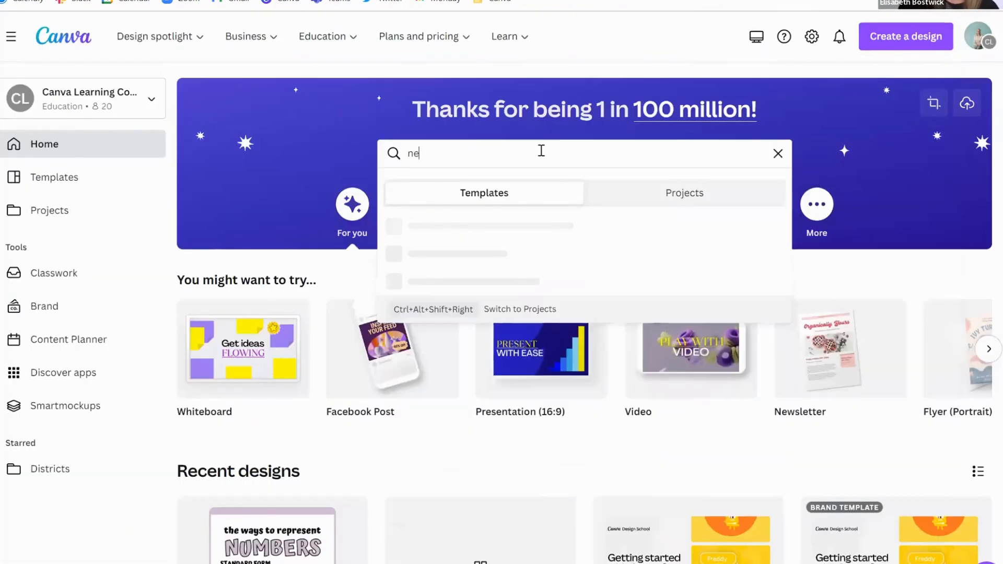
type("wslettr")
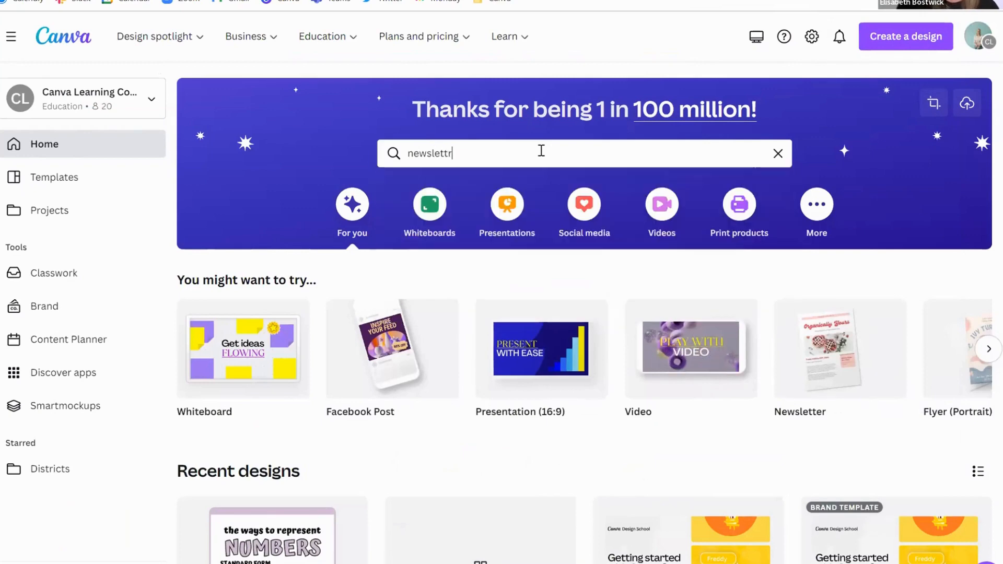
key("Return")
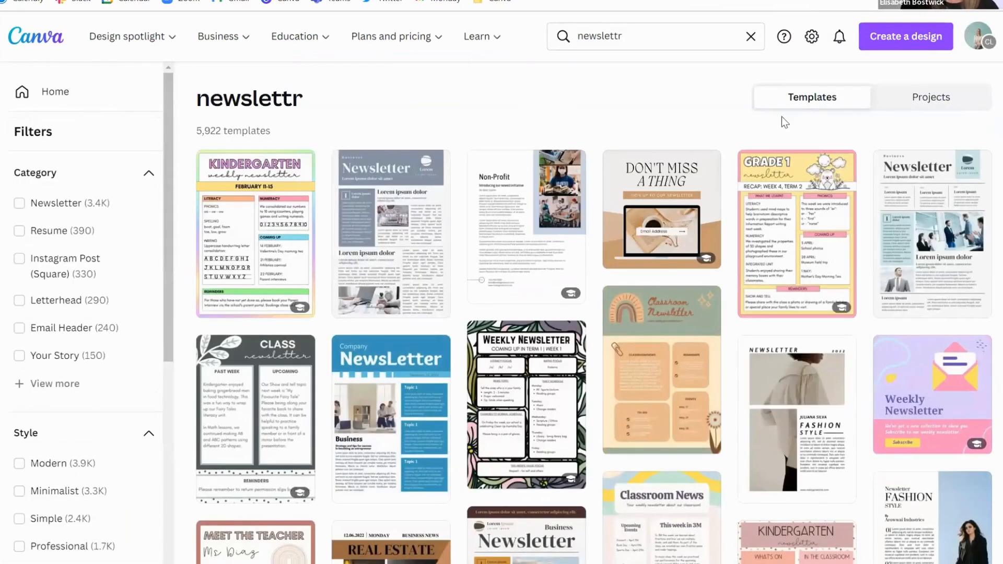
left_click(665, 41)
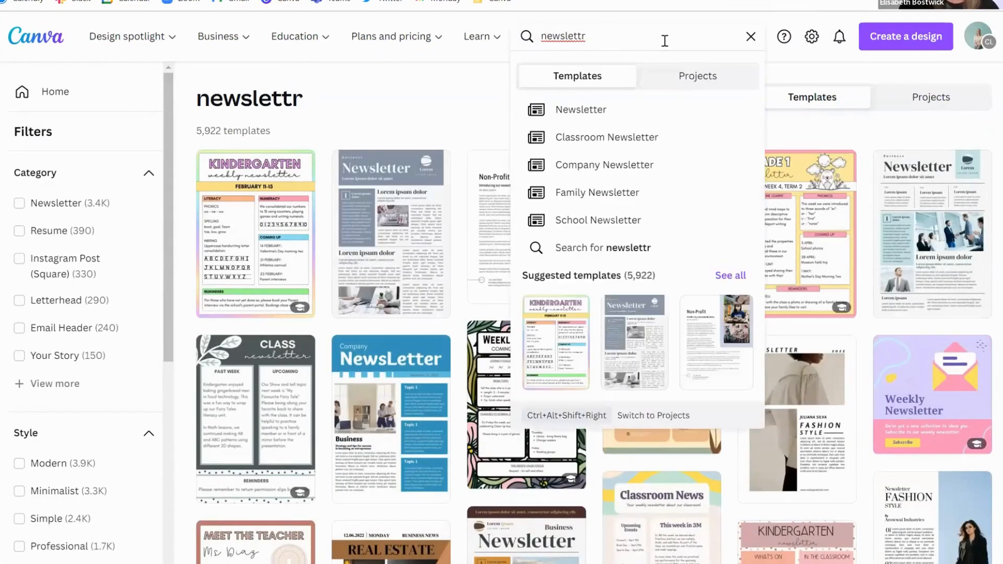
key("BackSpace")
type("er")
key("Return")
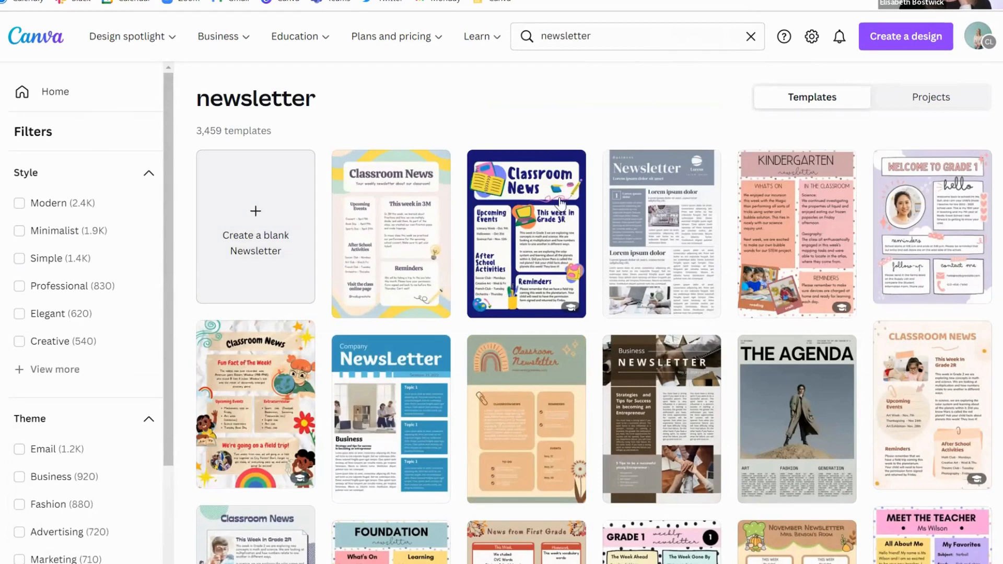
Step: Filter the newsletter templates by the School theme and look through the matching designs
key("ctrl+Tab")
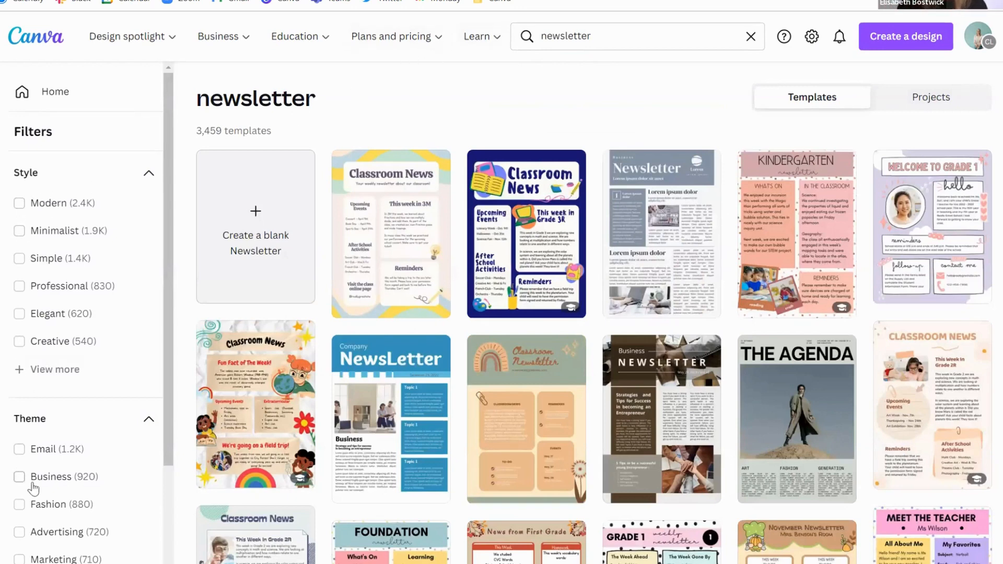
scroll(33, 488, "down", 3)
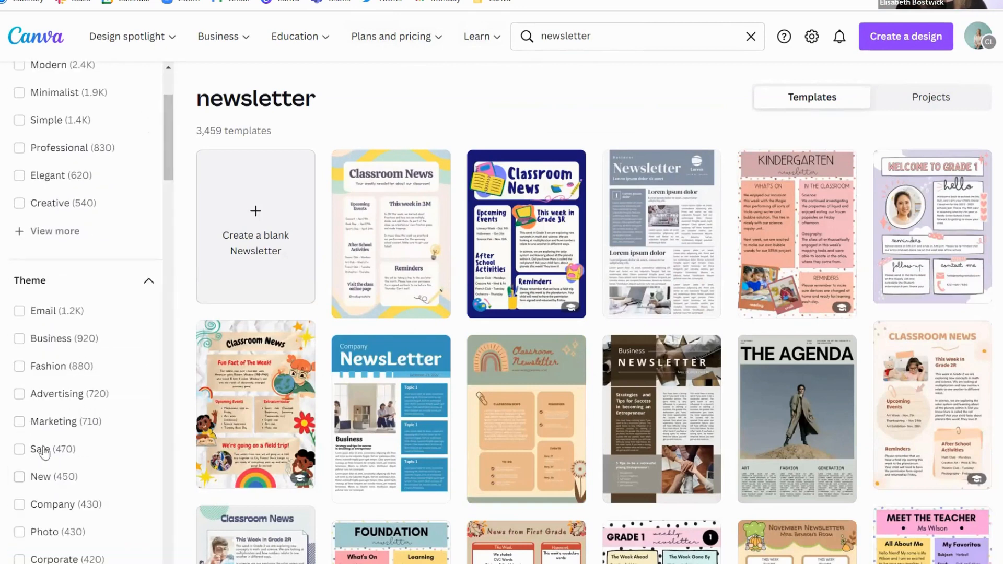
scroll(23, 413, "down", 4)
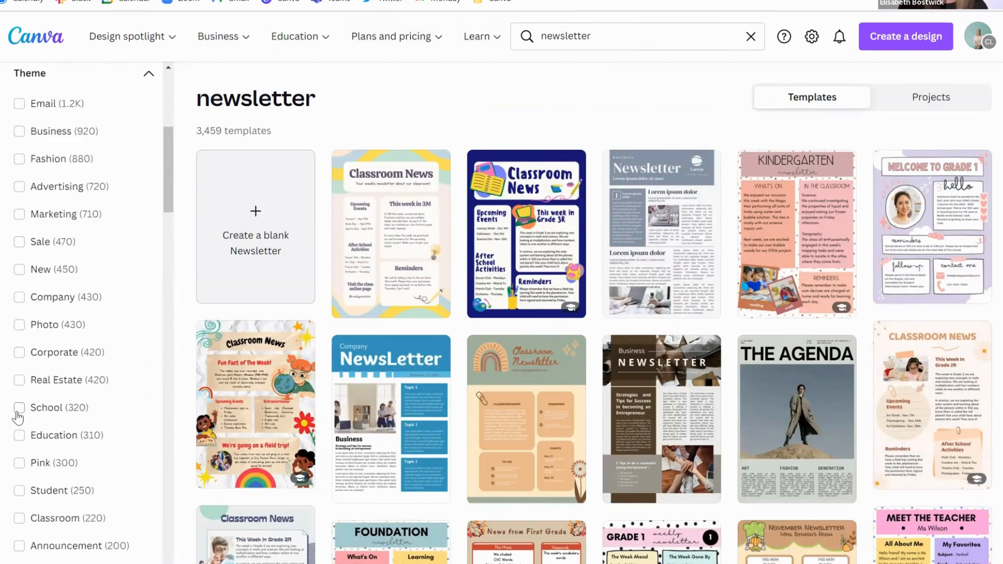
left_click(19, 408)
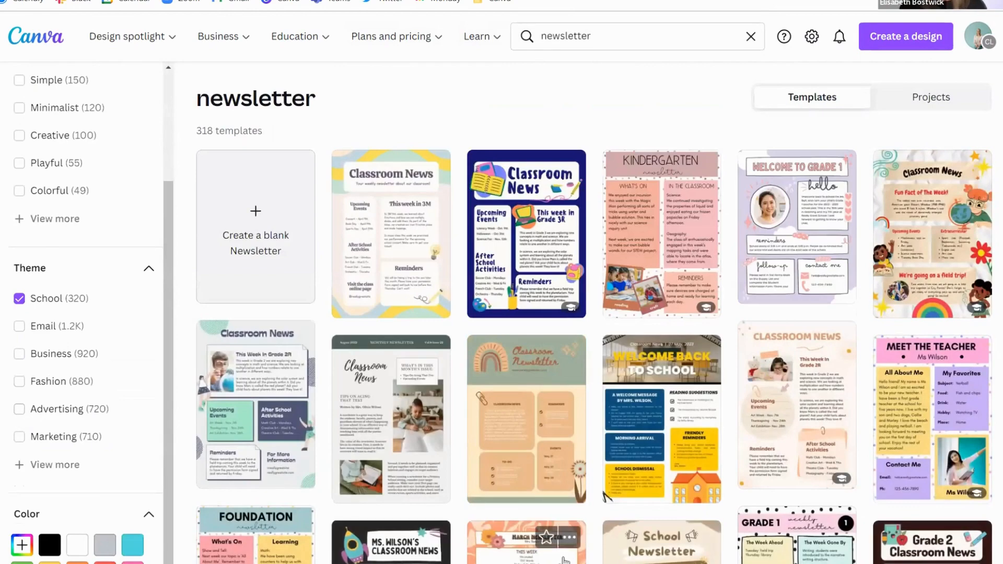
scroll(564, 559, "down", 4)
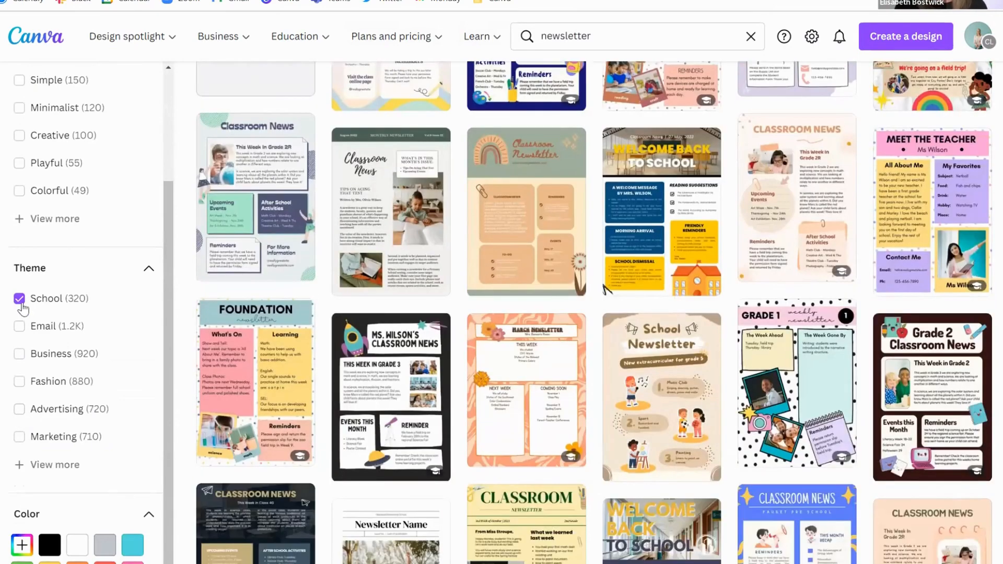
Step: Replace the School theme filter with Marketing and look through the matching newsletter templates
left_click(20, 302)
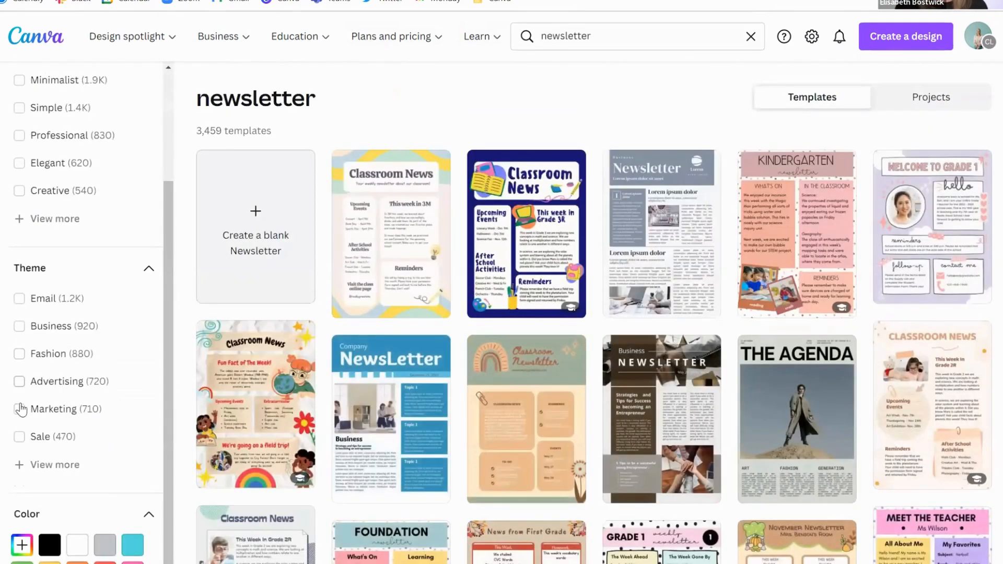
left_click(16, 412)
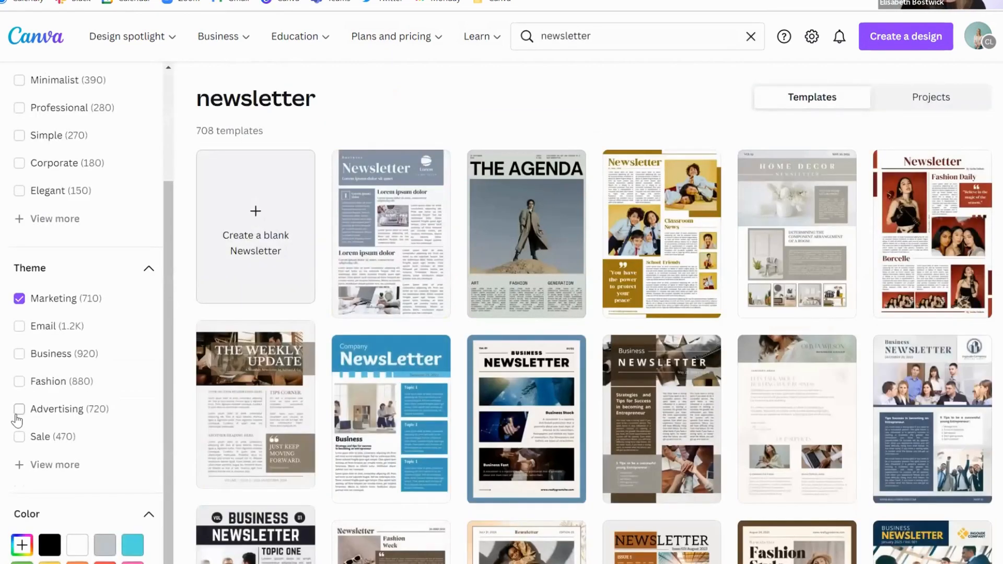
scroll(399, 426, "down", 4)
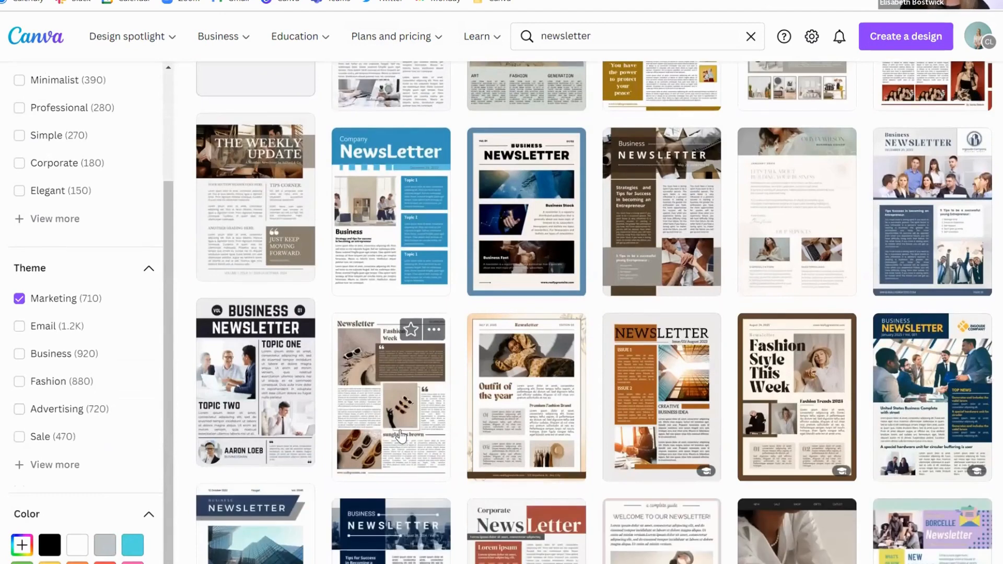
Step: Clear the Marketing theme filter and look over the unfiltered newsletter templates
left_click(19, 298)
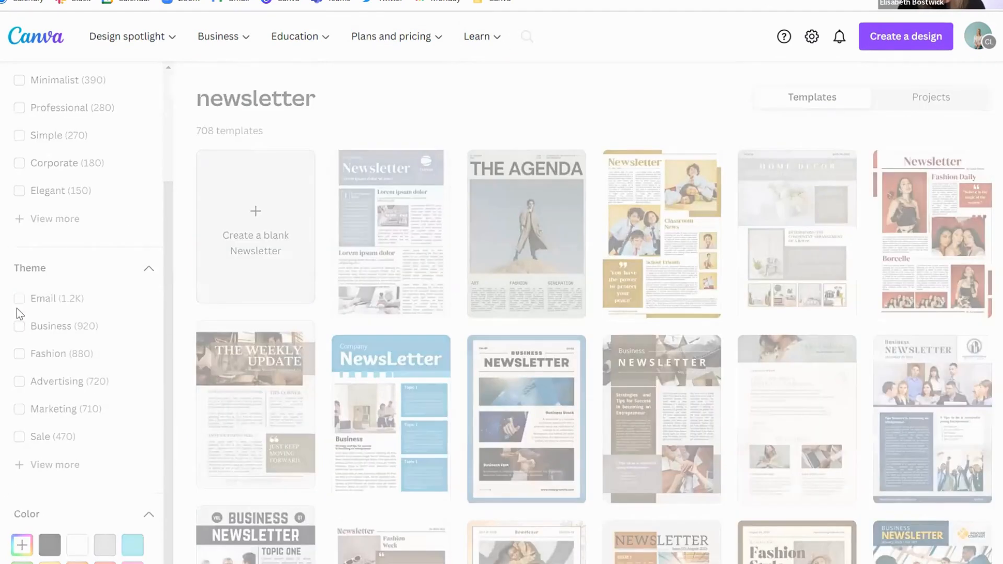
scroll(104, 340, "down", 4)
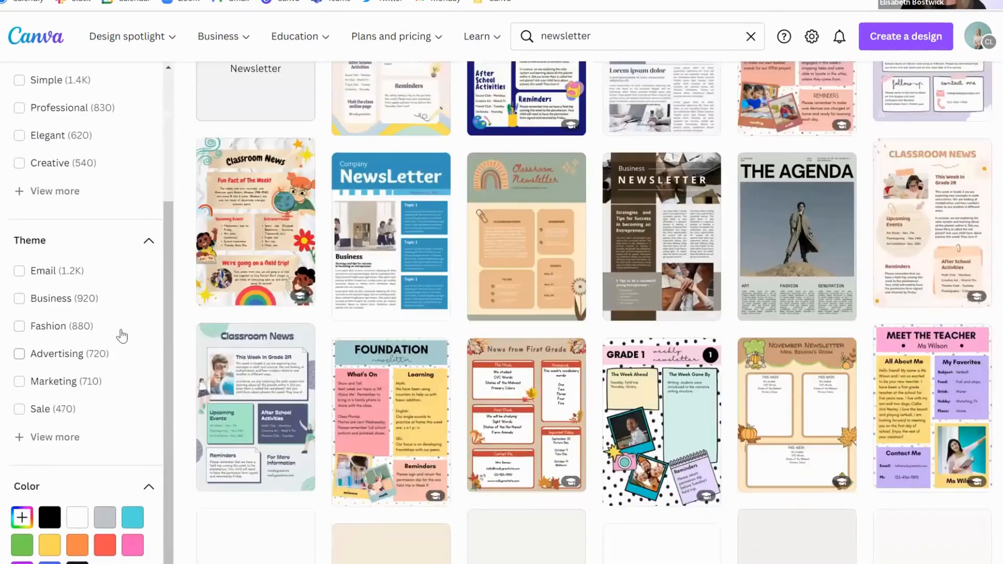
scroll(121, 336, "up", 4)
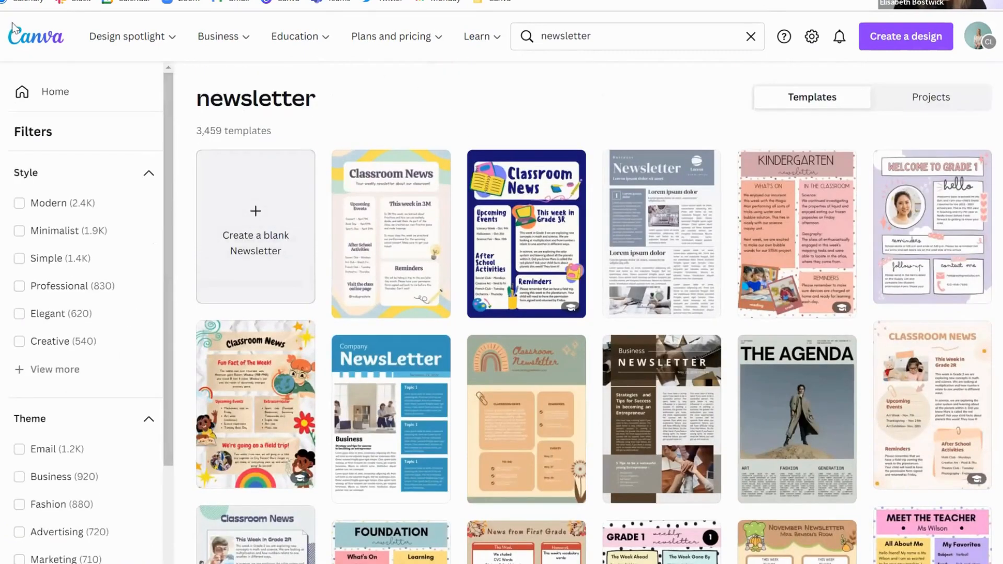
Step: Return to the home page and view the suggestions offered by its content search
left_click(19, 38)
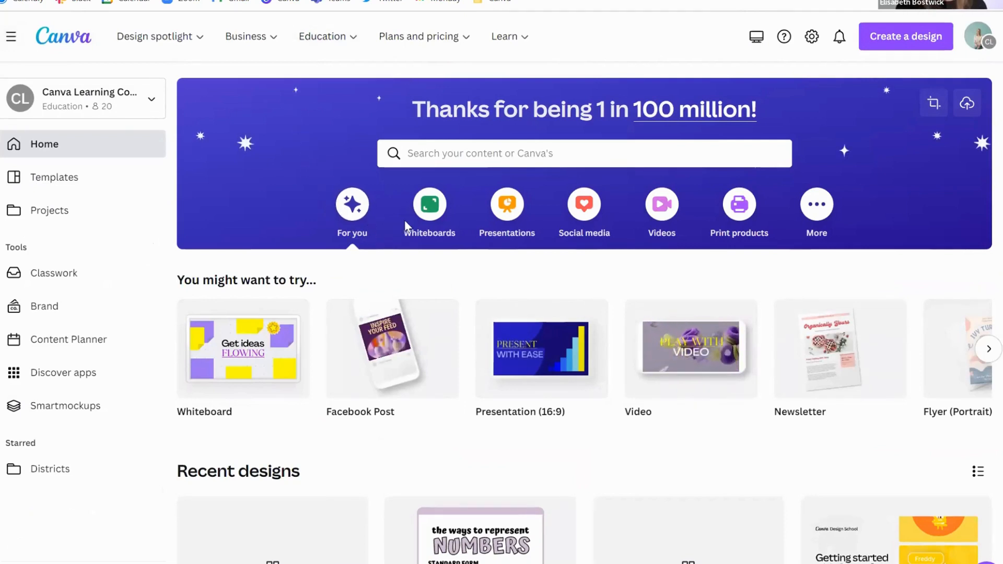
left_click(460, 154)
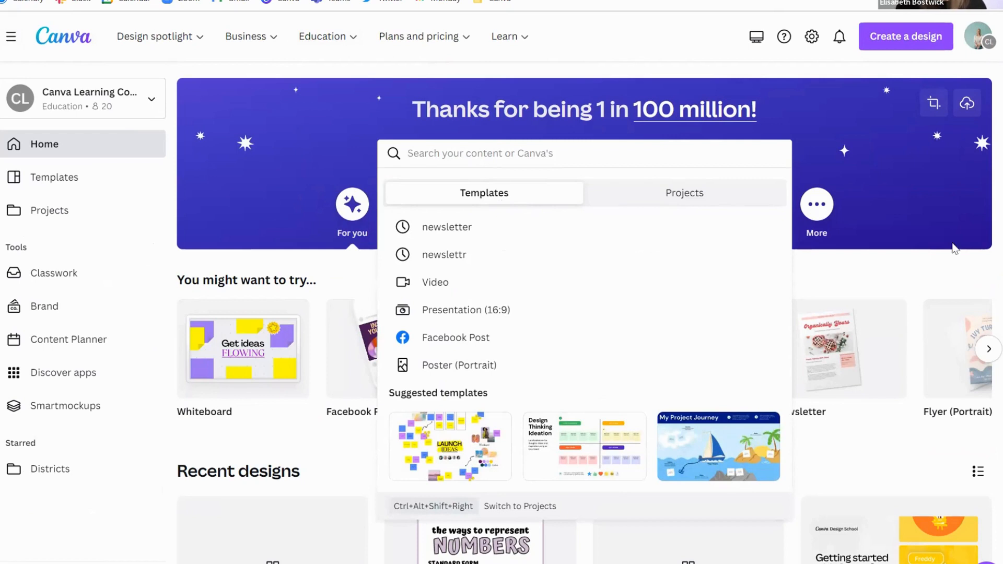
left_click(841, 438)
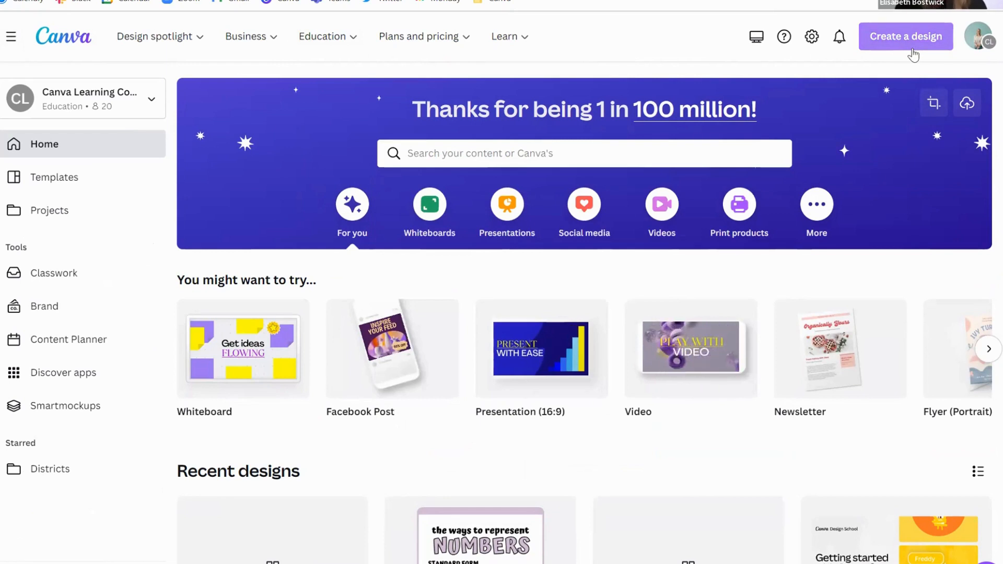
Step: Open the Projects page and look through its recent items, folders and designs
left_click(37, 215)
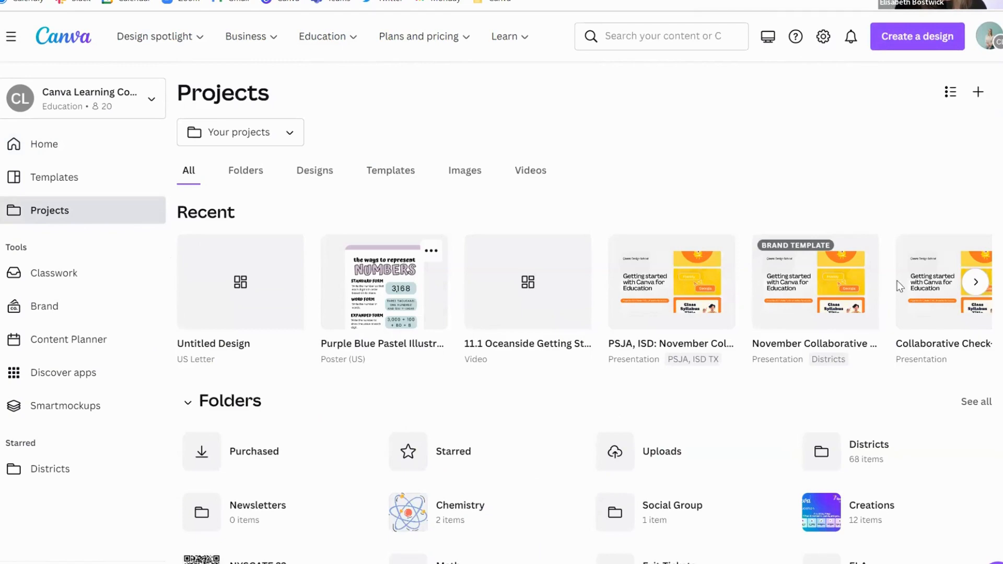
scroll(898, 281, "down", 10)
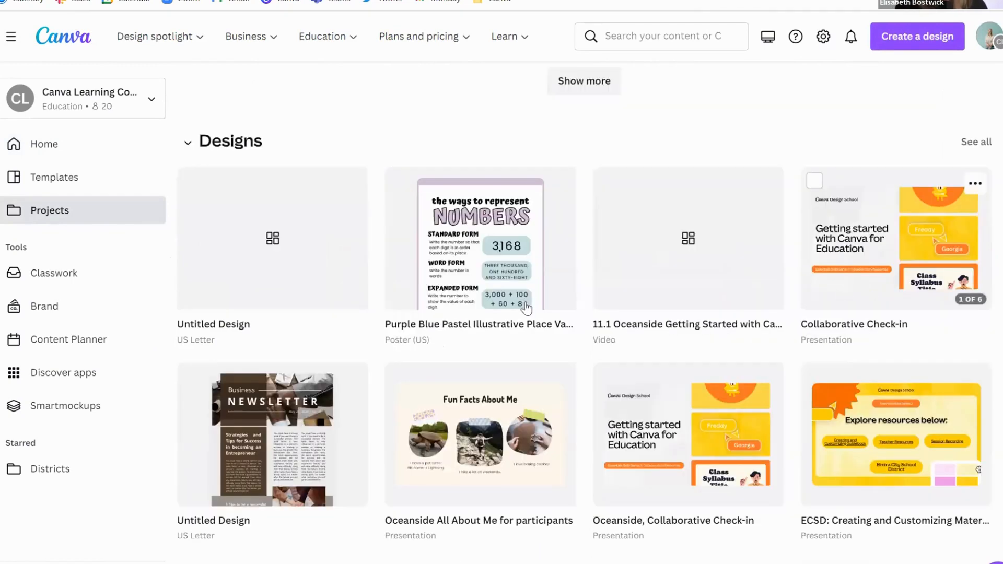
scroll(523, 308, "down", 10)
scroll(524, 307, "up", 8)
scroll(524, 311, "up", 7)
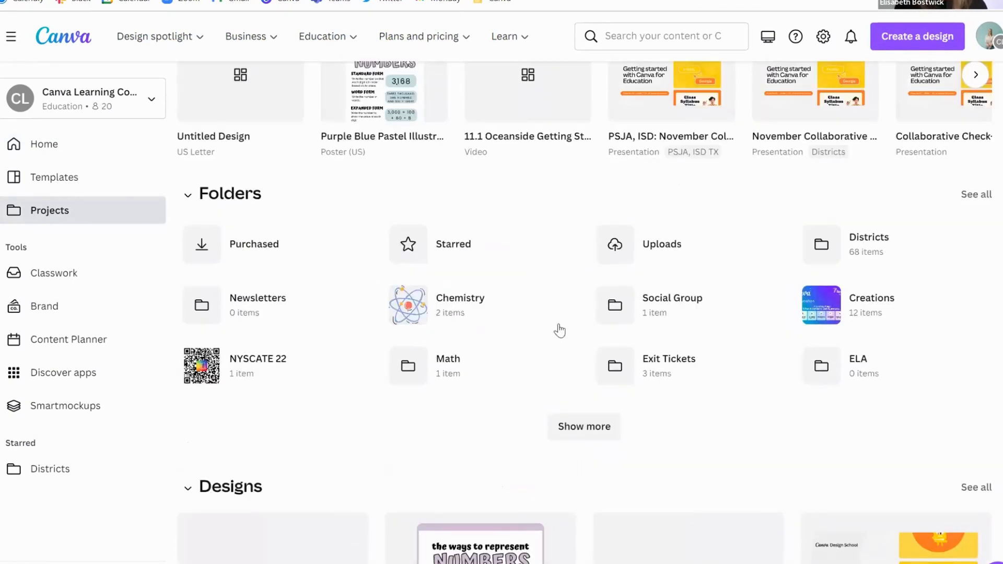
scroll(667, 445, "up", 1)
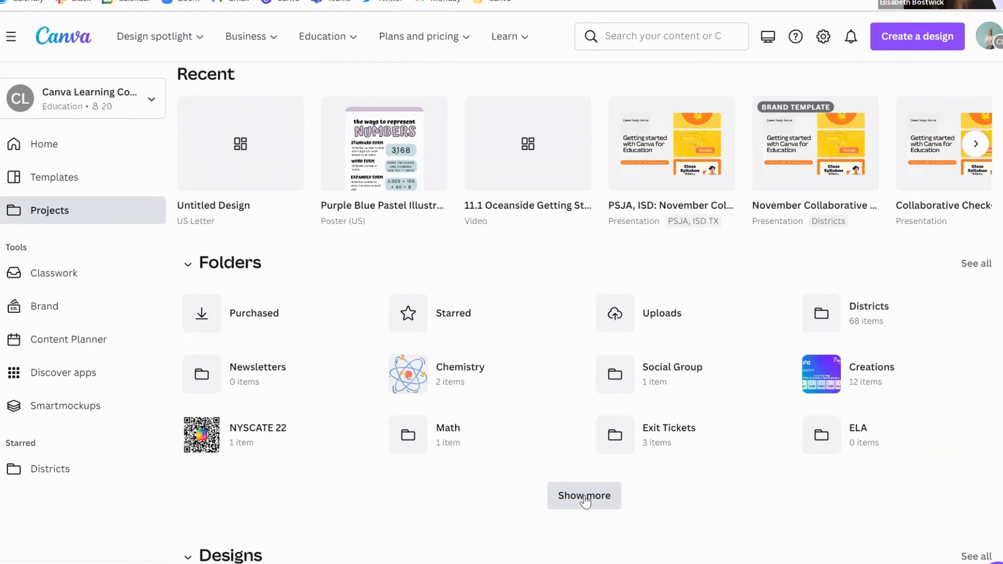
scroll(585, 501, "up", 3)
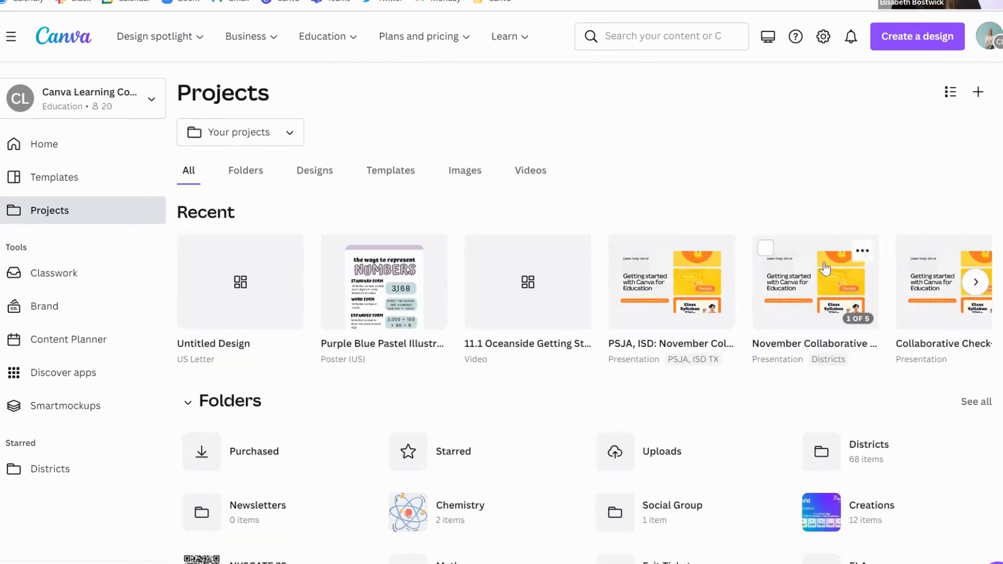
Step: Create a new project folder named "Math" without inviting class members
left_click(980, 104)
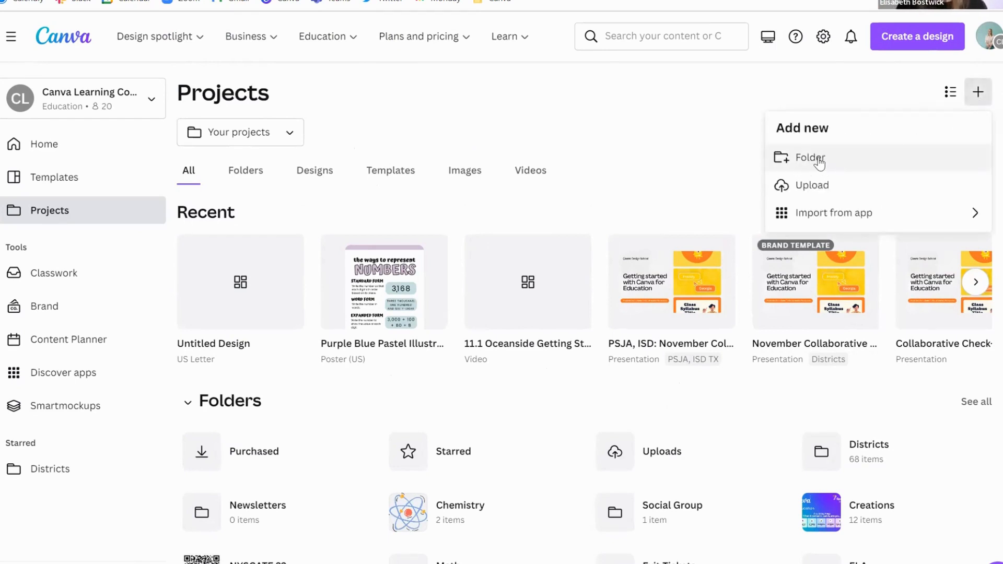
left_click(810, 158)
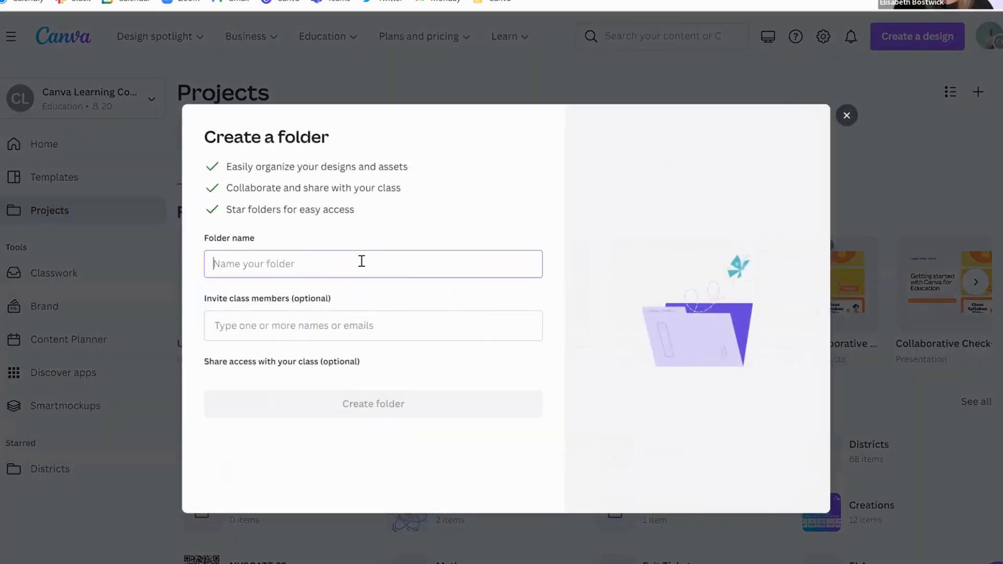
type("Math")
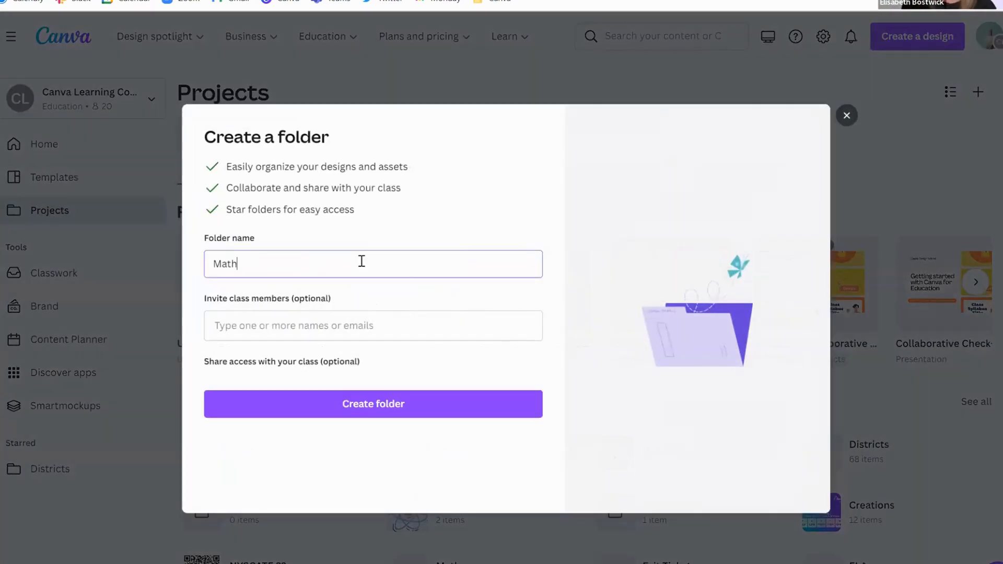
left_click(374, 403)
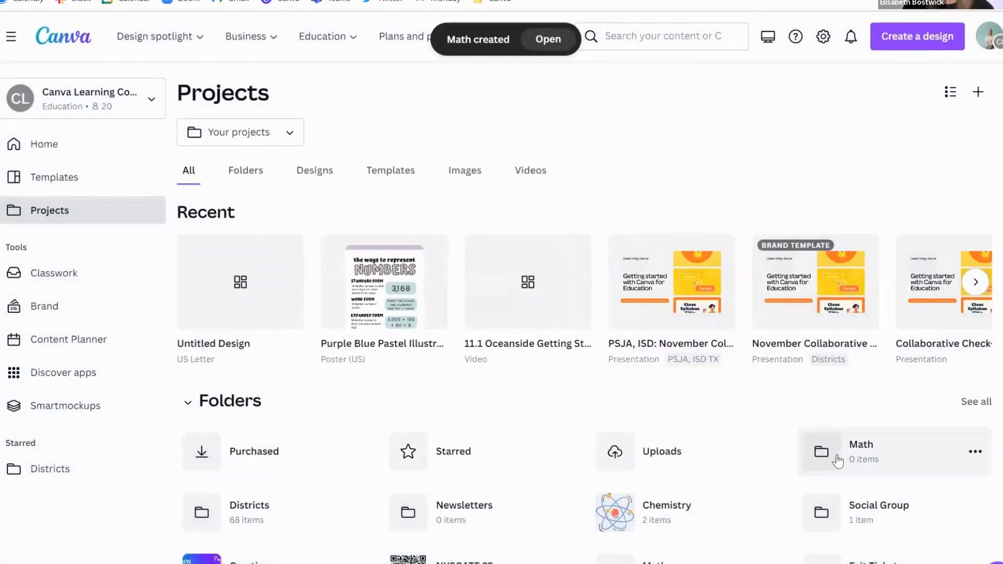
Step: Open the new, empty Math folder and view the design types that can be created in it
left_click(865, 464)
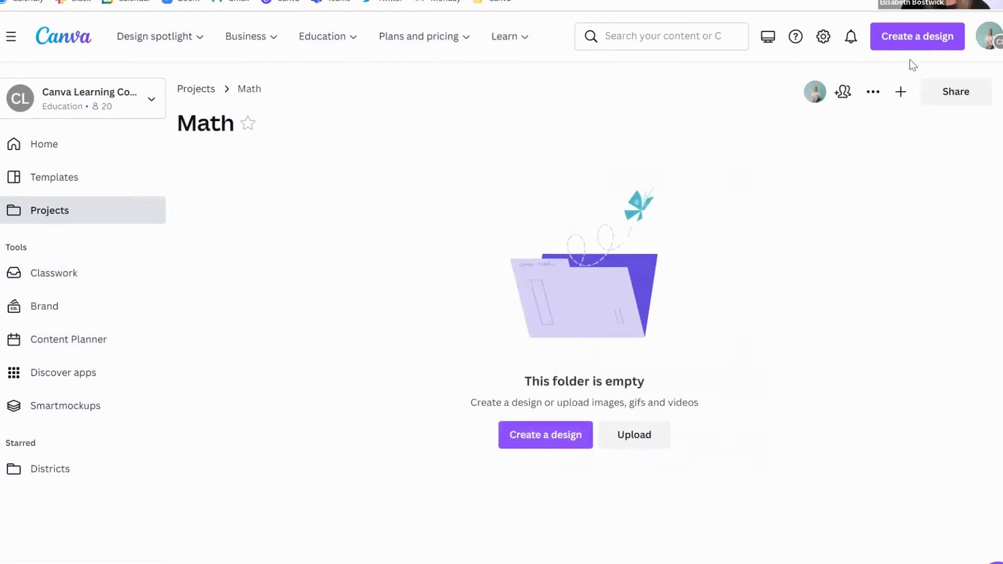
left_click(503, 441)
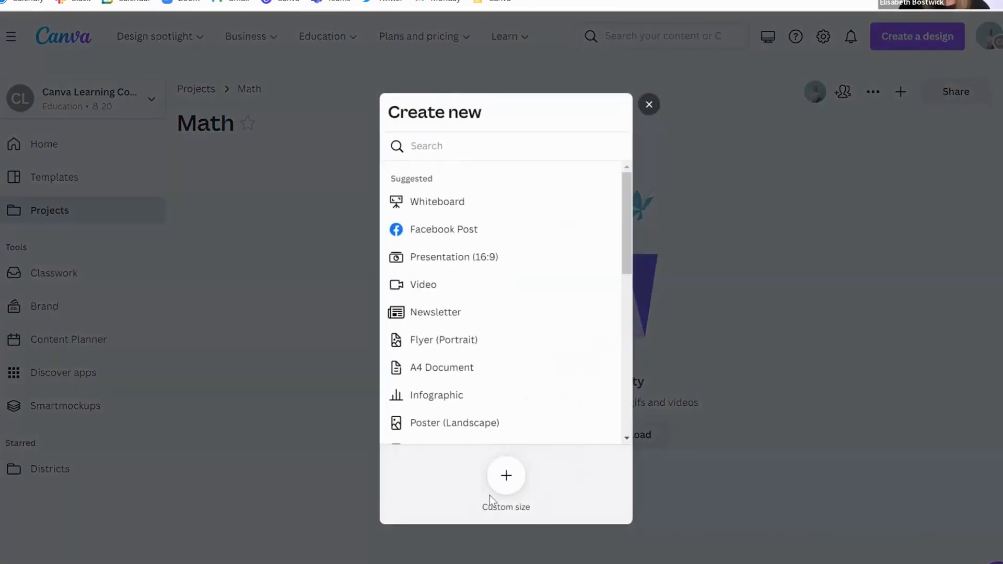
left_click(650, 106)
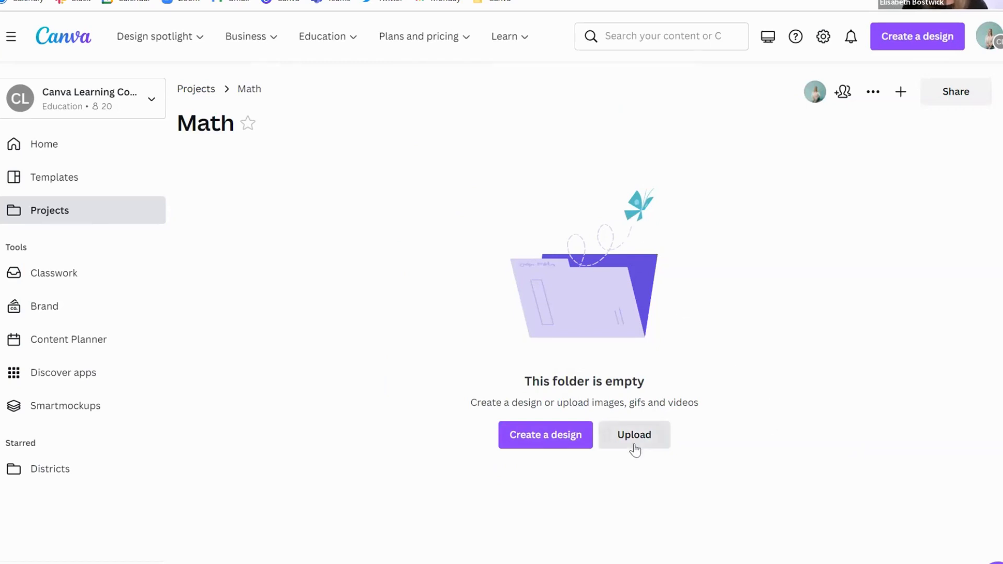
Step: Upload the image Canva8 from the computer's Desktop into the Math folder
left_click(899, 95)
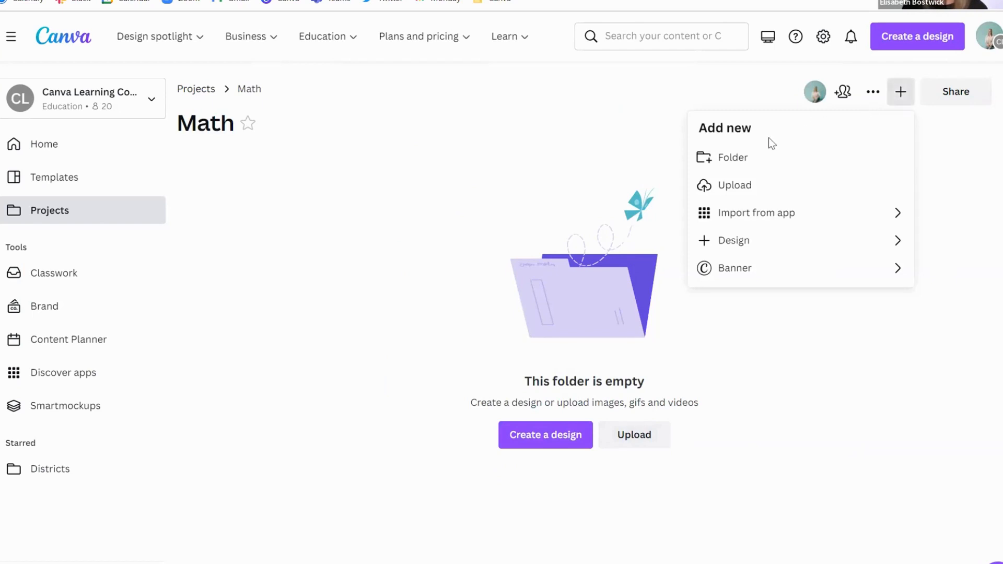
left_click(737, 186)
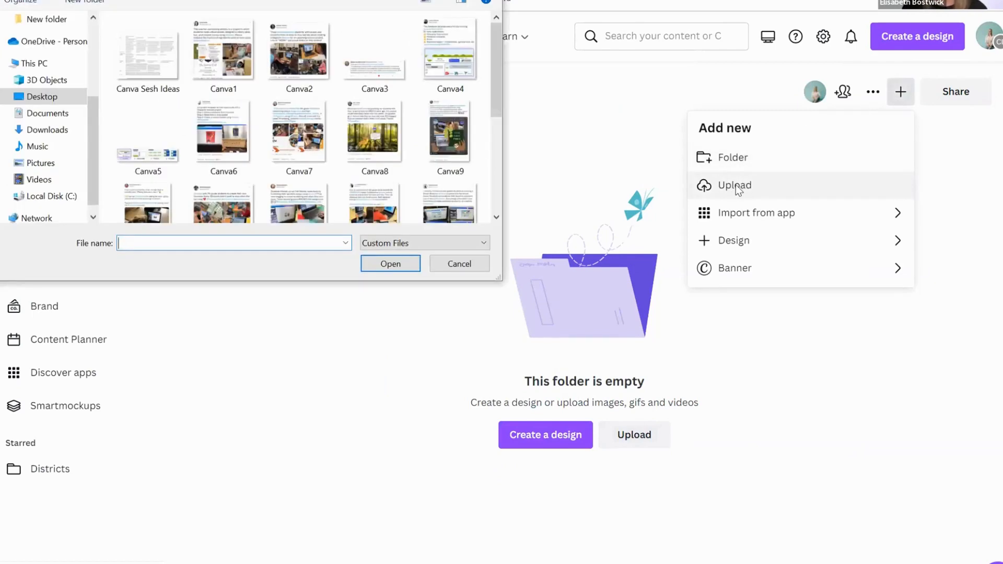
left_click(402, 166)
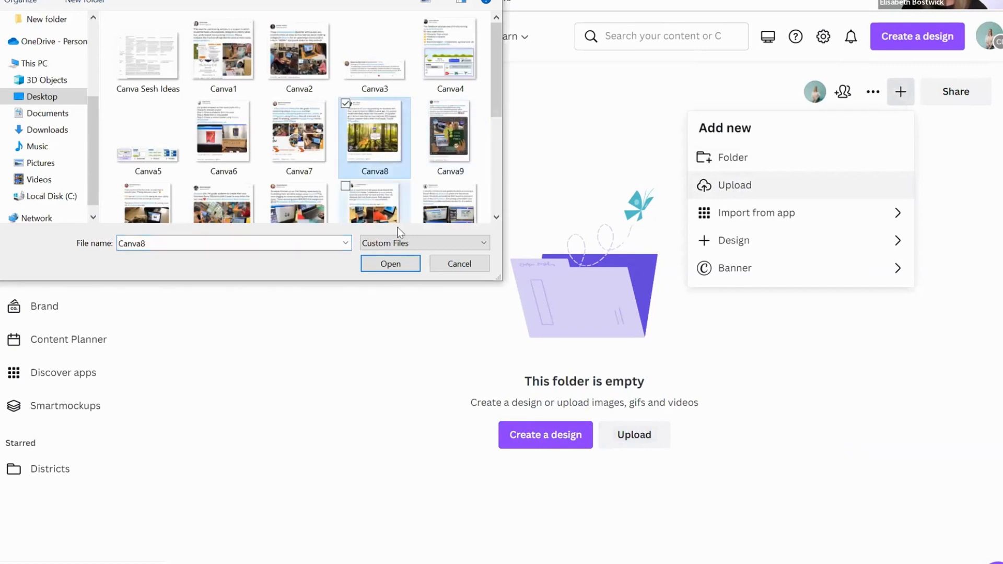
left_click(394, 263)
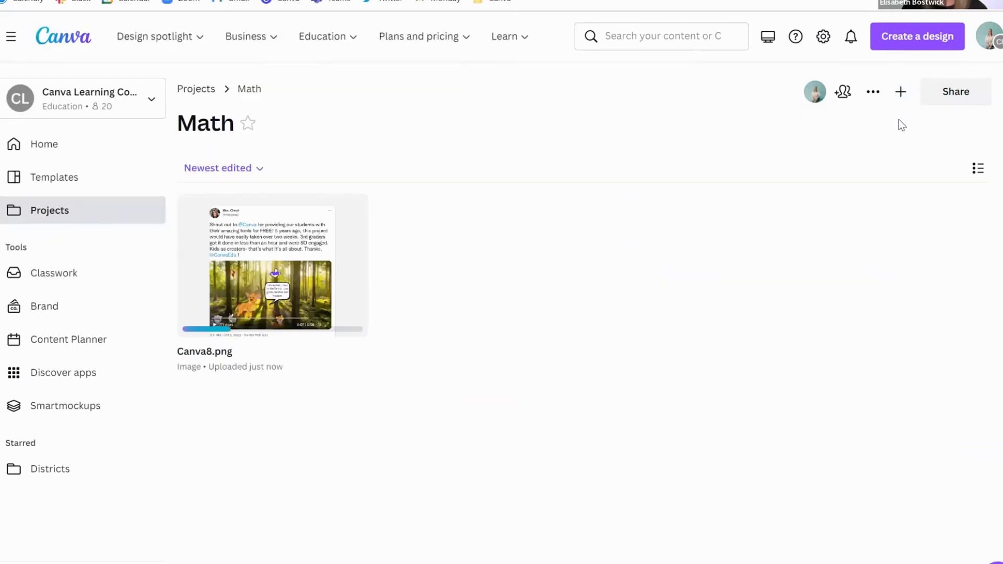
Step: View the apps available for importing files into the Math folder and return to the home page
left_click(909, 101)
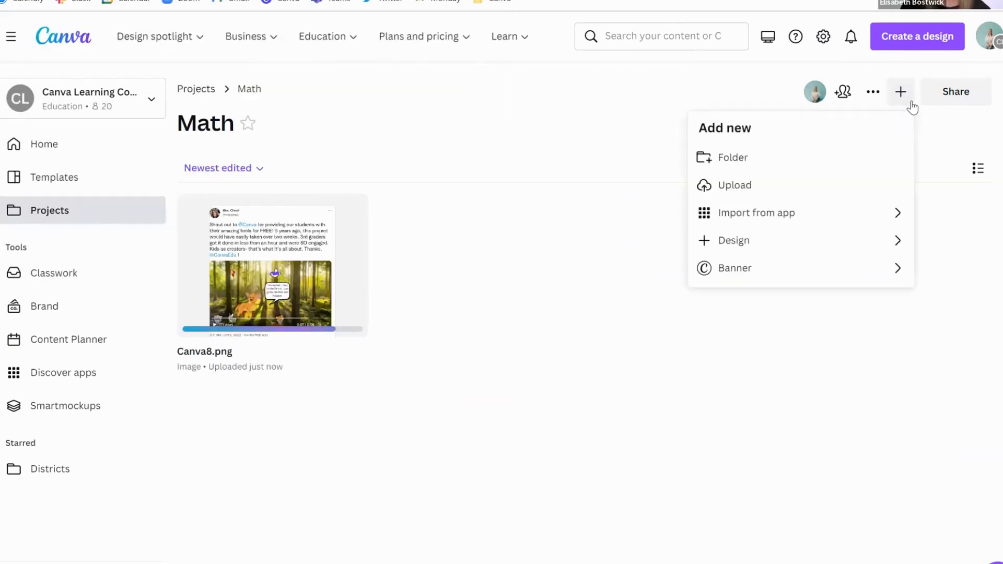
left_click(787, 215)
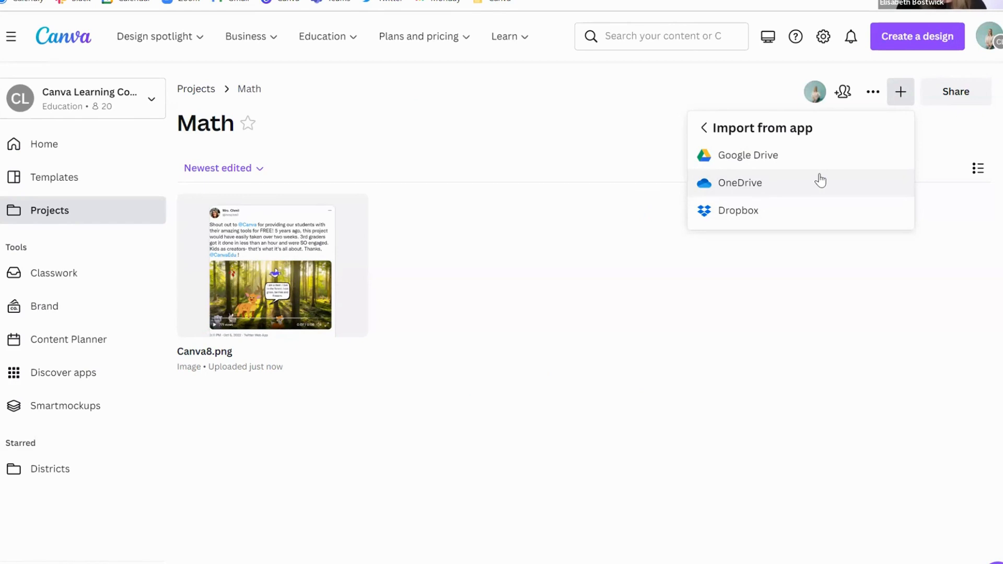
left_click(703, 128)
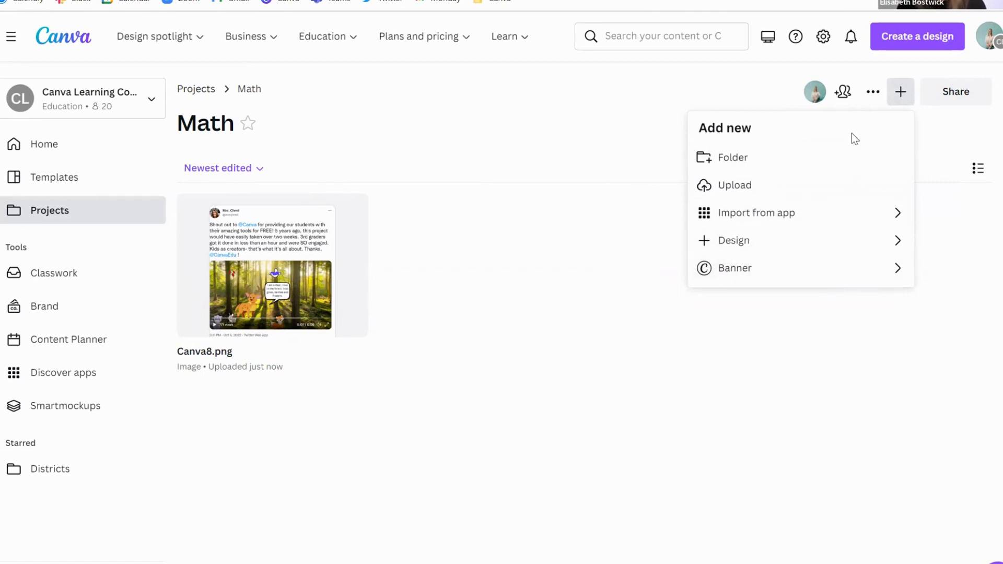
left_click(665, 132)
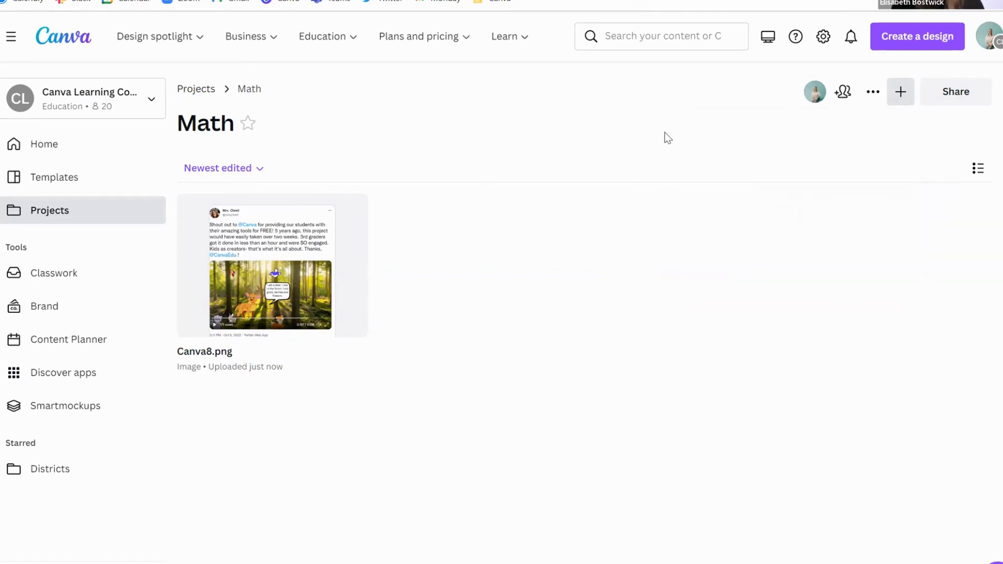
left_click(44, 147)
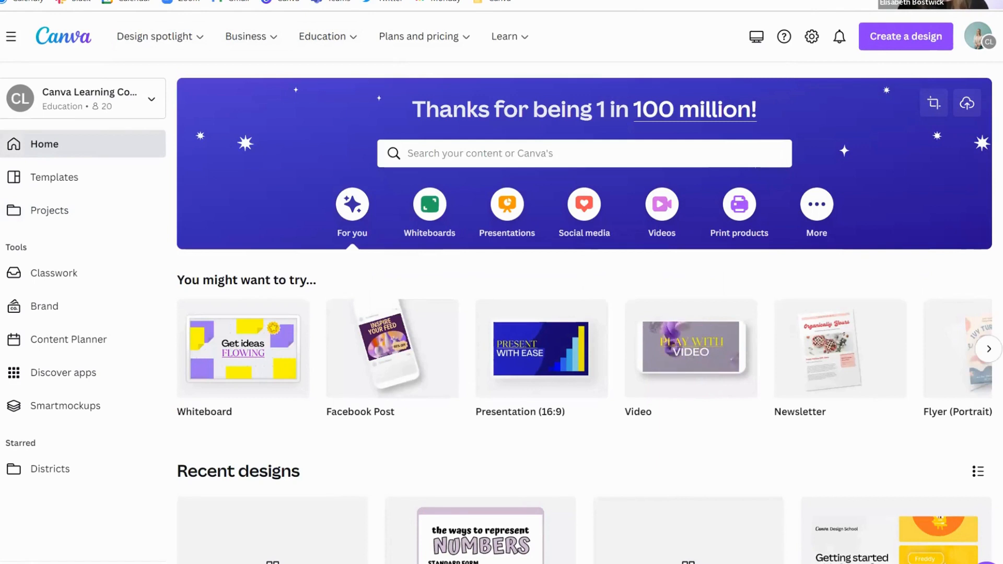
Step: Switch to the Getting Started with Canva for Education presentation and view the slides from the editor basics agenda to slide 32
key("ctrl+Tab")
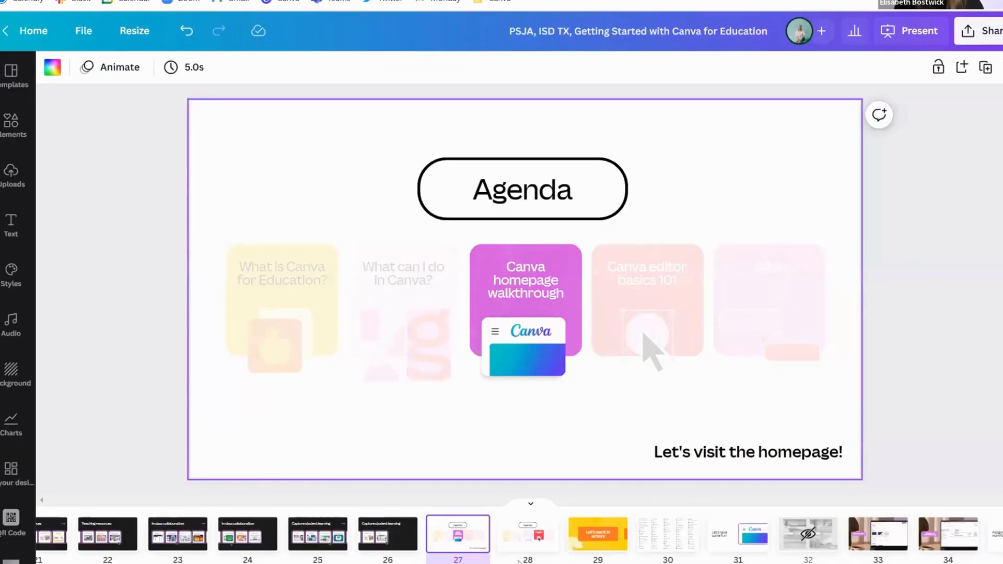
left_click(538, 543)
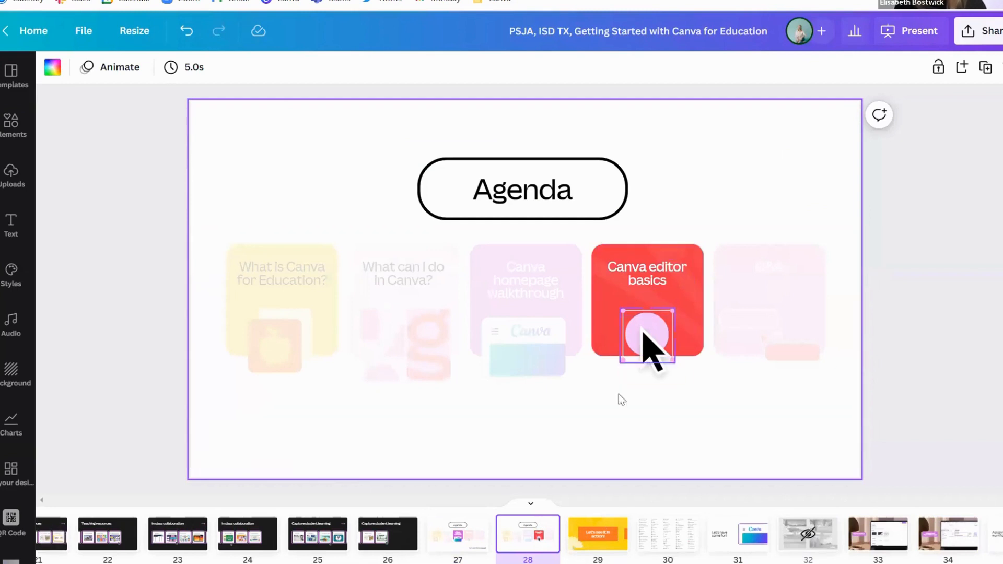
left_click(616, 544)
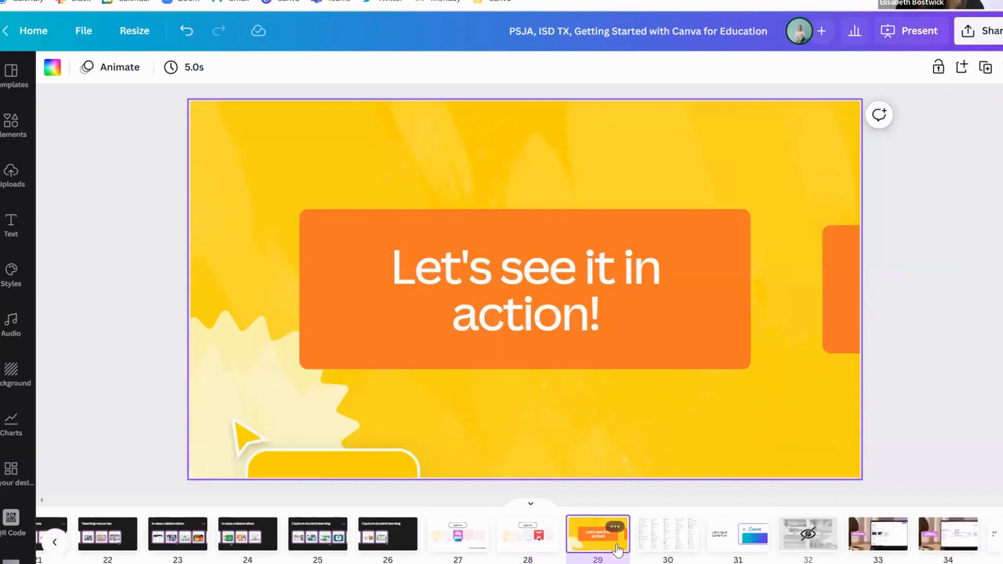
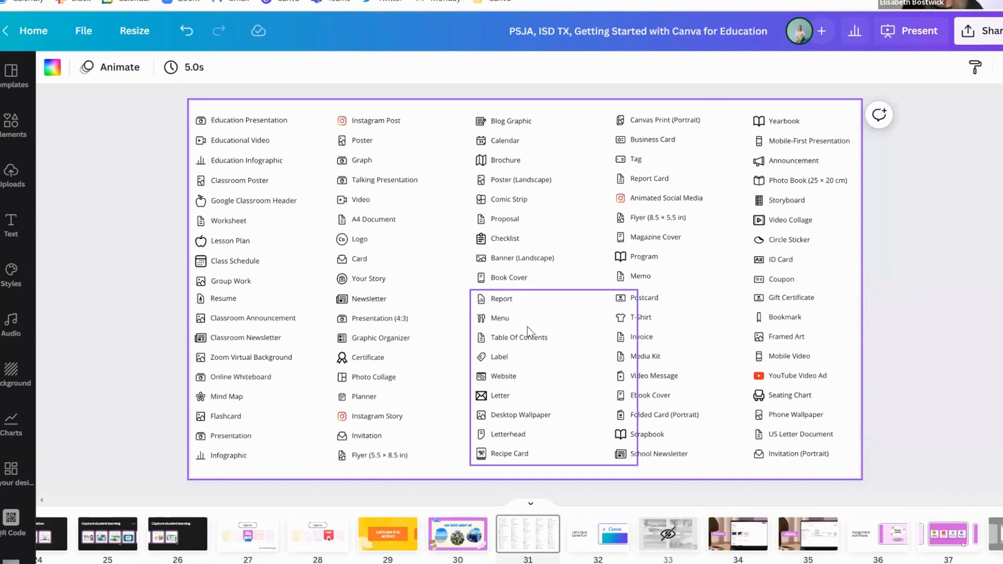
left_click(612, 528)
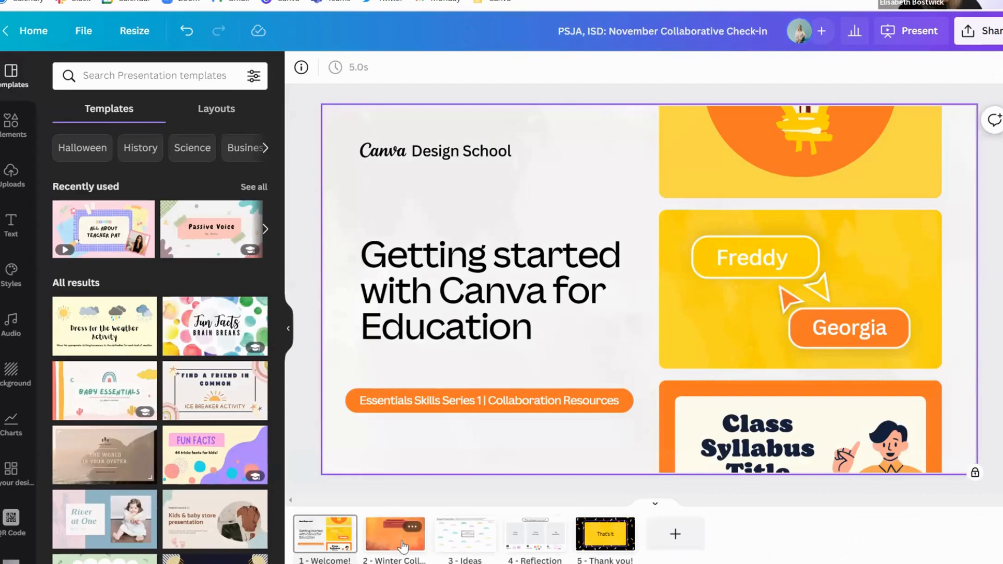
Step: Collapse the templates area of the November Collaborative Check-in design and rename its second page to "Gratitude"
left_click(287, 329)
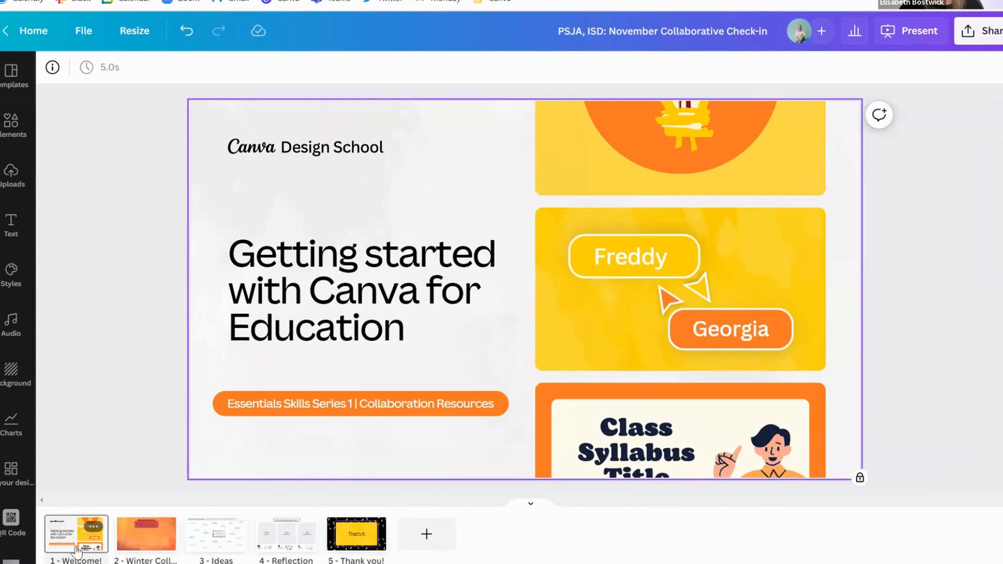
left_click(164, 558)
left_click(163, 561)
type("Gratitude")
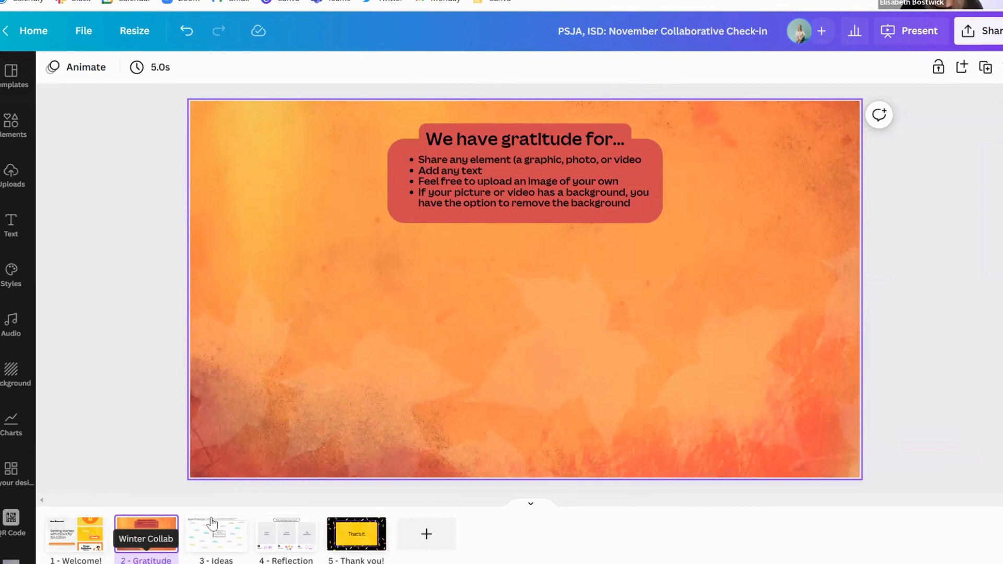
key("Return")
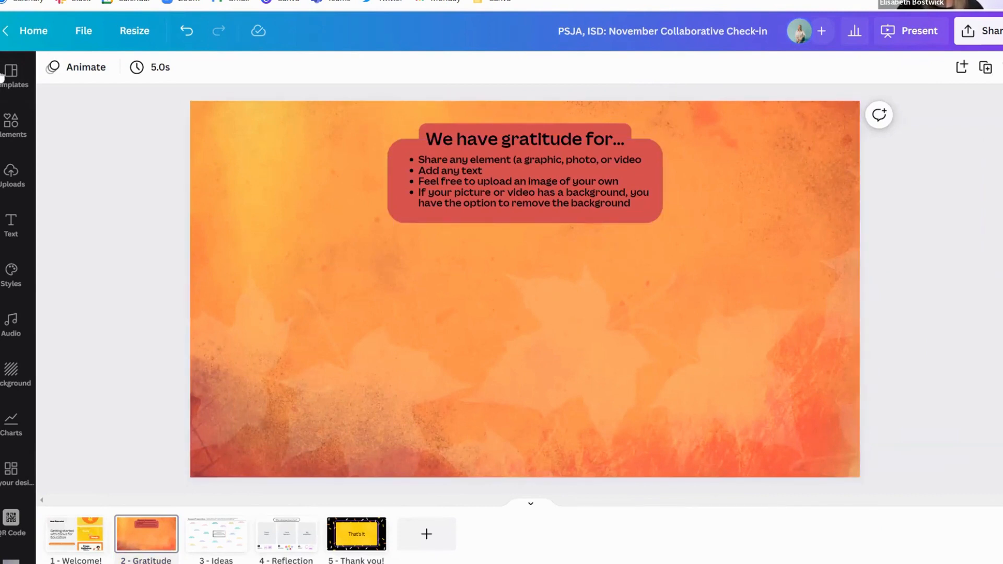
Step: Add the recently used coffee cup graphic to the Gratitude page, shrink it and place it in the page's lower-left area
left_click(9, 127)
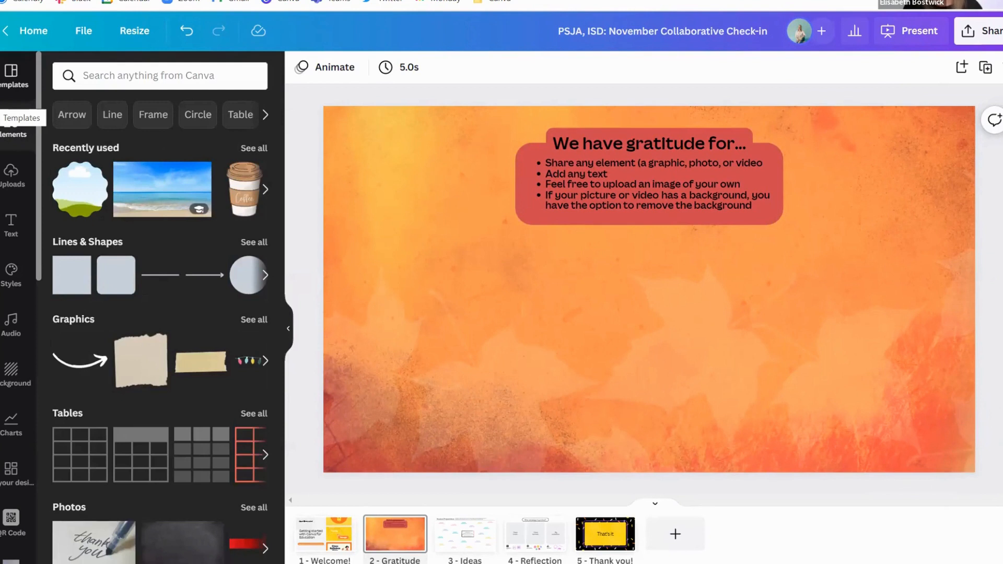
left_click(241, 188)
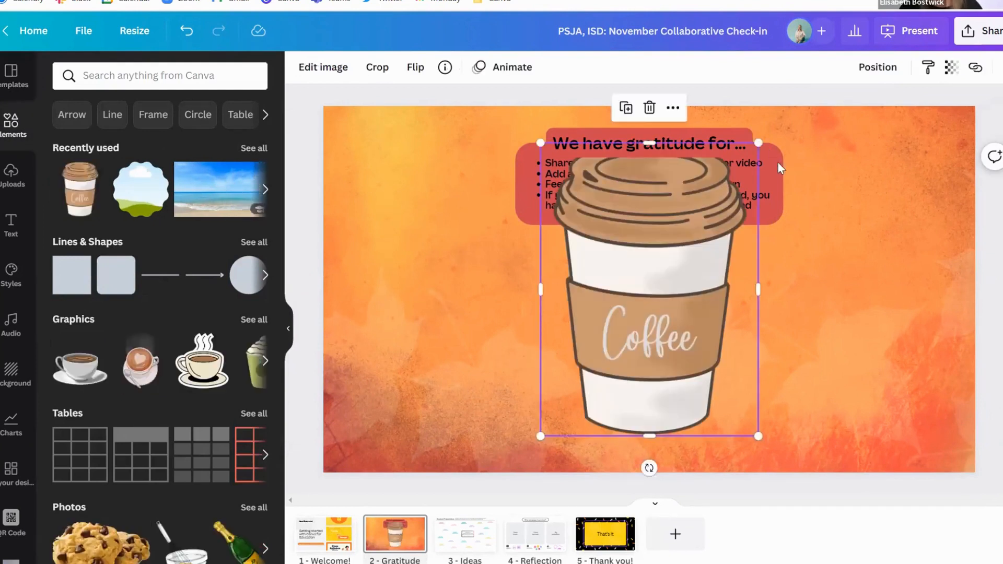
left_click_drag(729, 290, 647, 342)
left_click_drag(676, 195, 524, 291)
left_click_drag(520, 397, 399, 348)
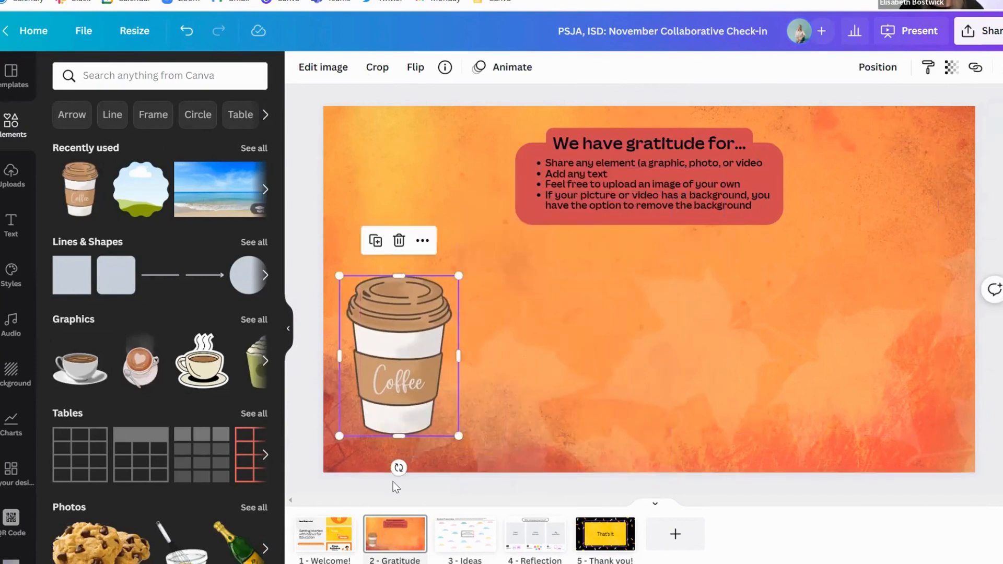
Step: Tilt the coffee cup counterclockwise and make it slightly smaller, then deselect it
left_click_drag(398, 469, 432, 463)
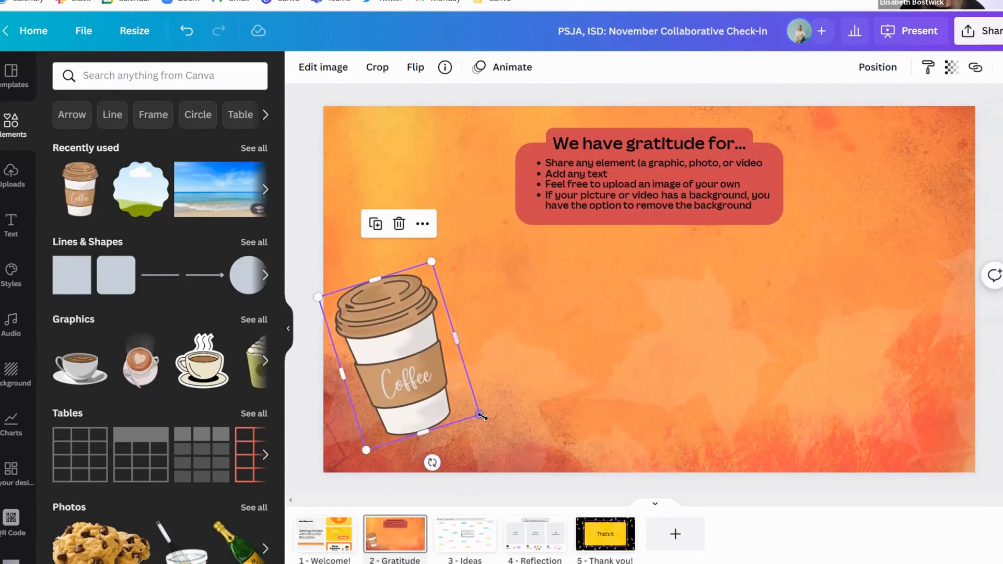
left_click_drag(442, 401, 434, 391)
left_click(517, 411)
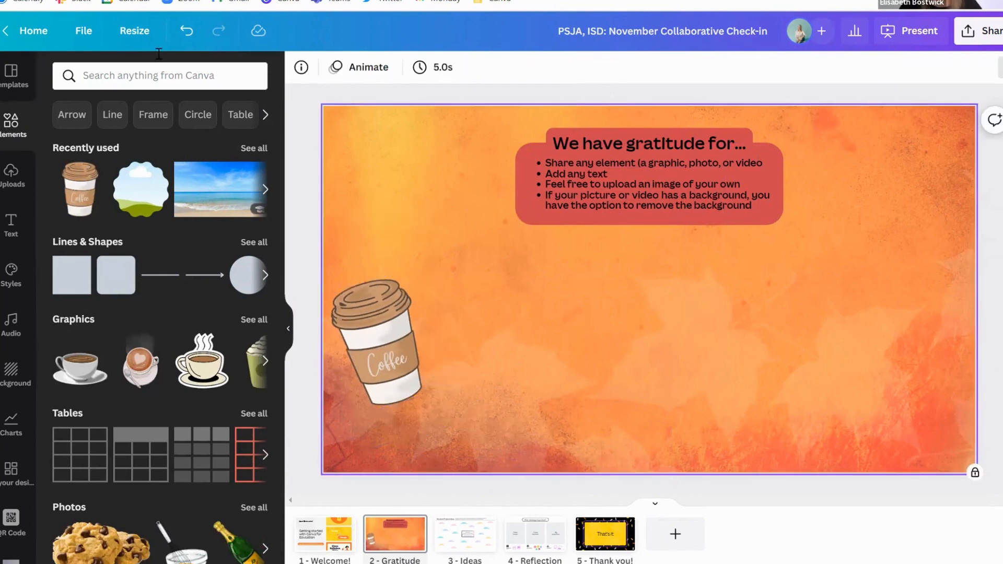
Step: Give anyone with the link edit access to the design and copy its sharing link
left_click(117, 75)
key("Escape")
left_click(972, 37)
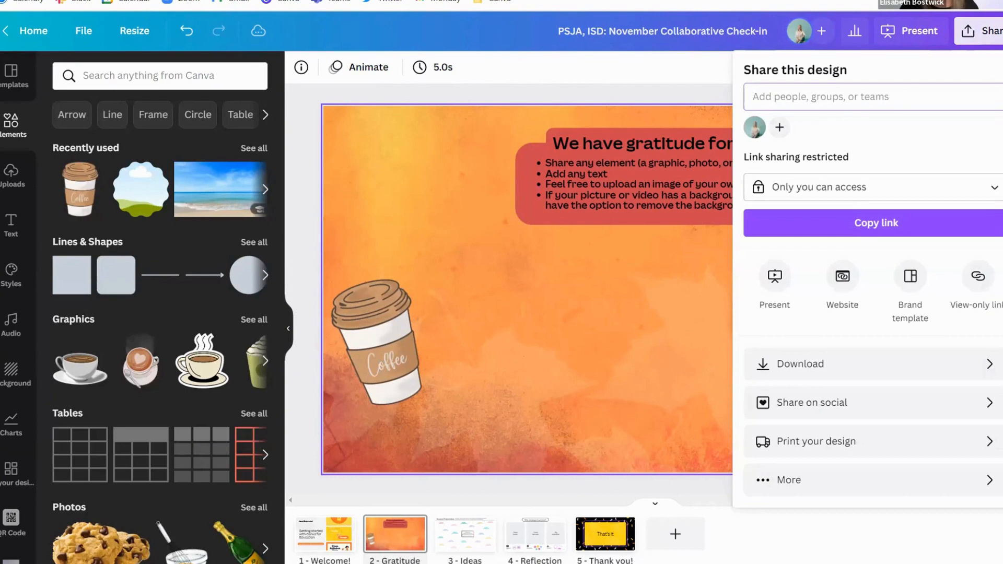
left_click(909, 198)
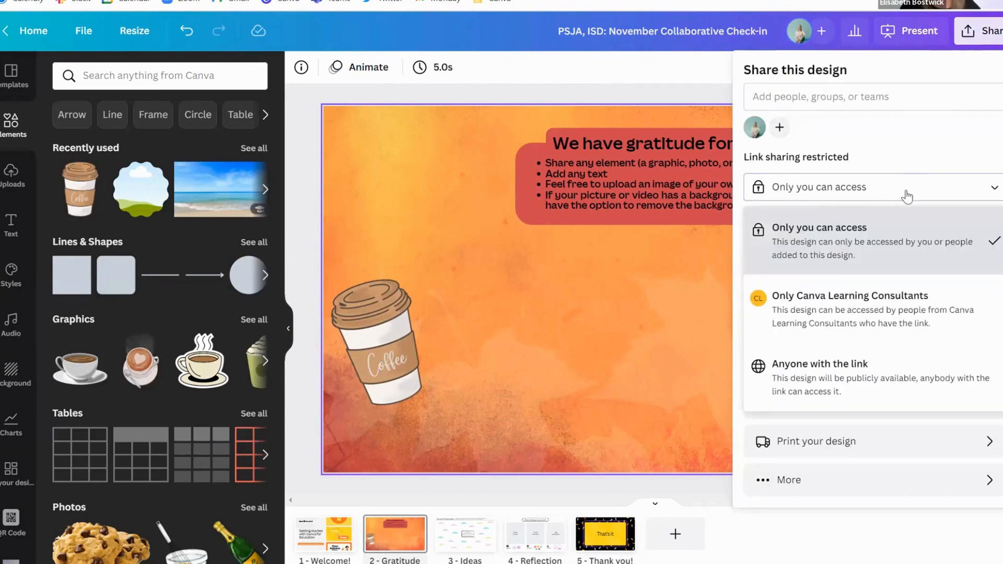
left_click(867, 382)
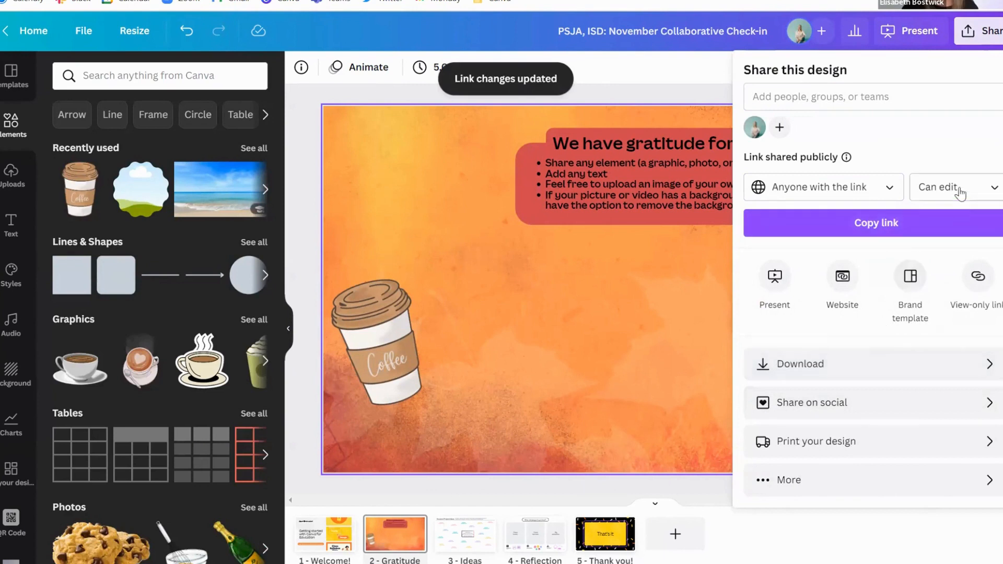
left_click(898, 227)
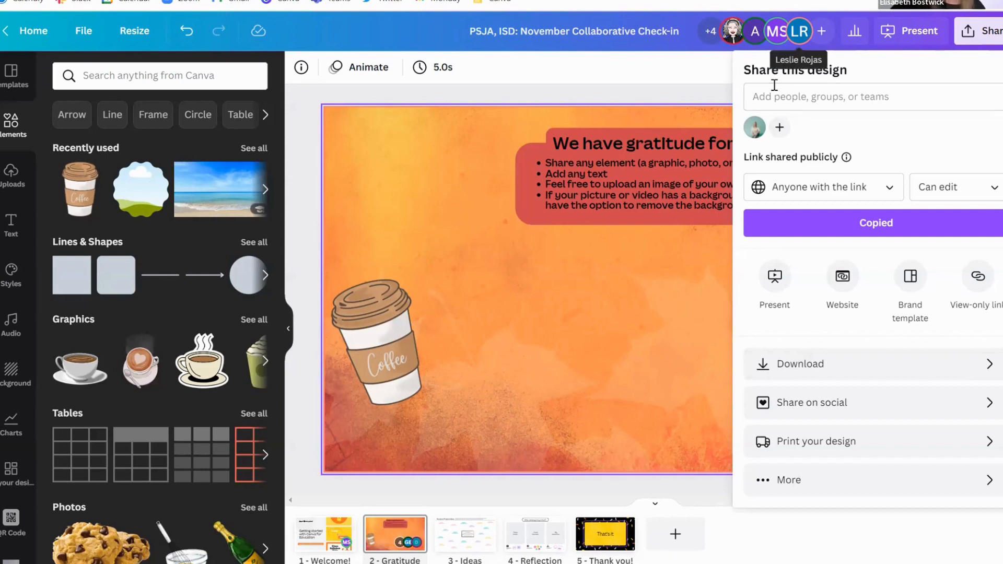
Step: Search the elements for "sun" and add the hand-drawn yellow sun with thin rays to the Gratitude page
left_click(389, 547)
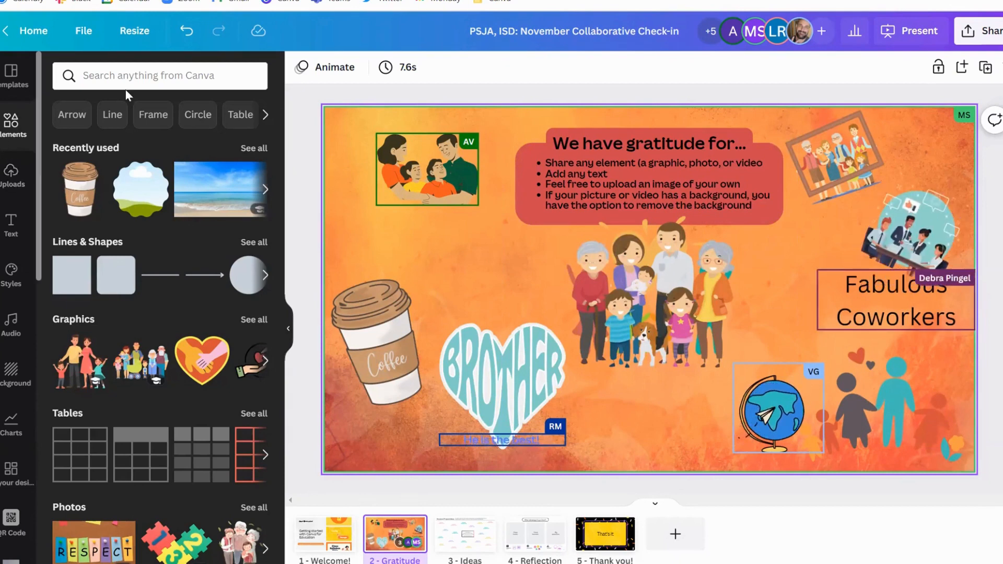
left_click(131, 69)
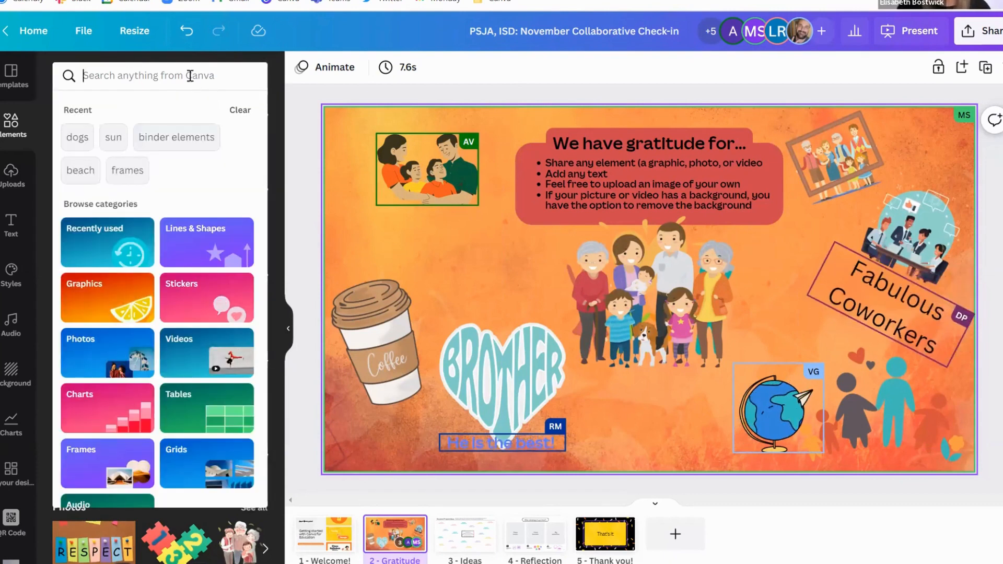
left_click(113, 137)
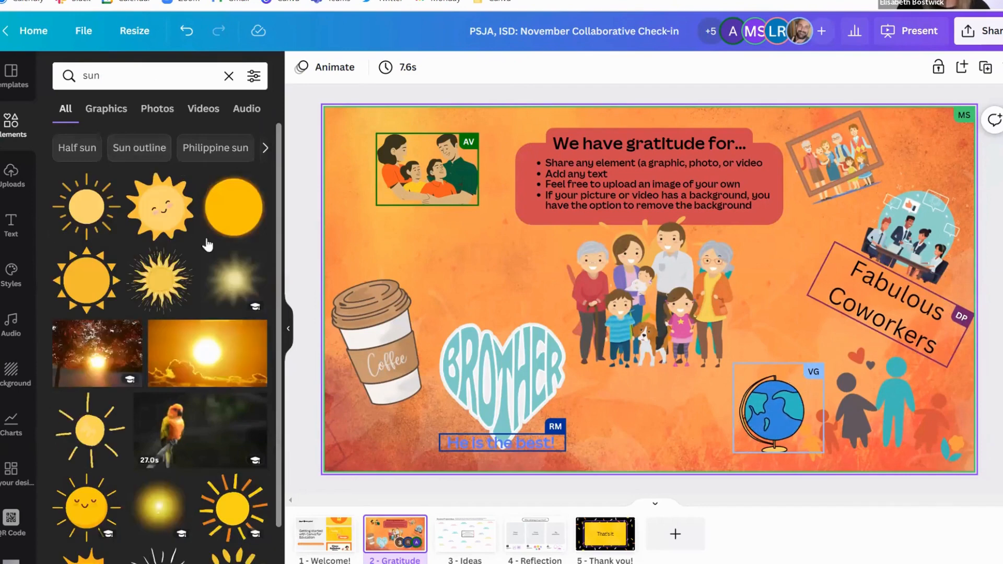
left_click(90, 434)
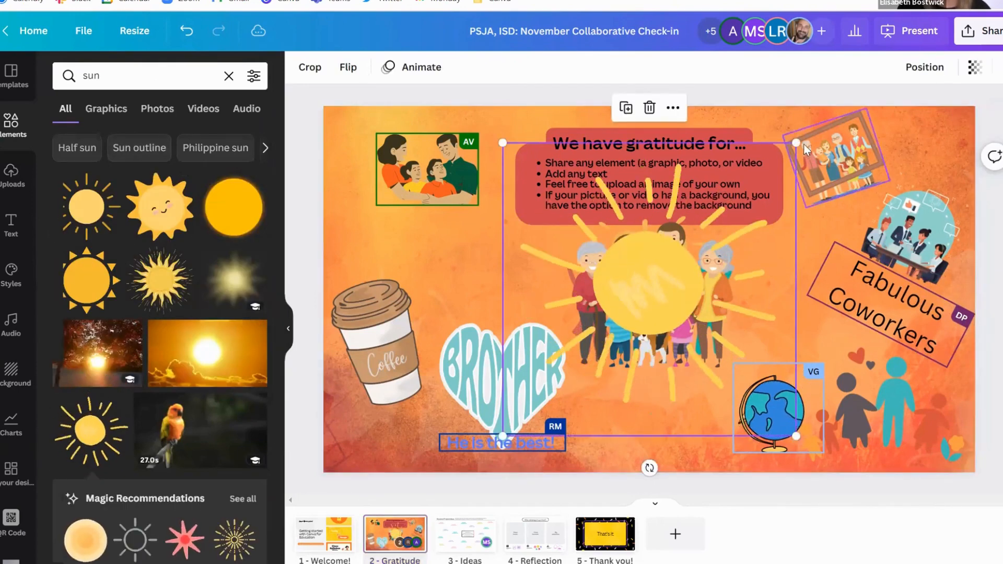
Step: Shrink the sun graphic and place it at the page's left edge, directly above the coffee cup
left_click_drag(796, 143, 612, 326)
left_click_drag(529, 355, 382, 247)
left_click_drag(421, 187, 391, 216)
left_click_drag(357, 253, 367, 238)
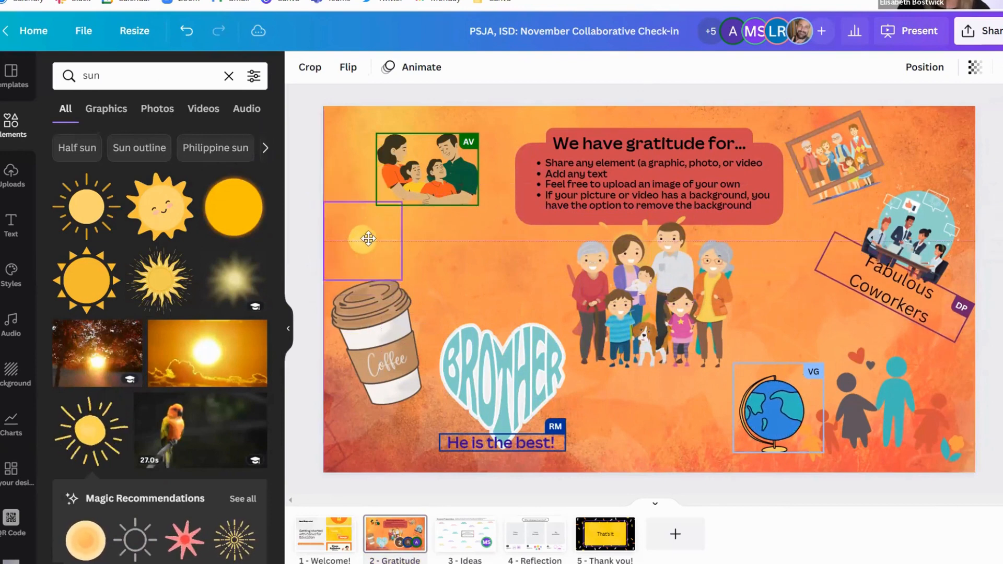
left_click(333, 115)
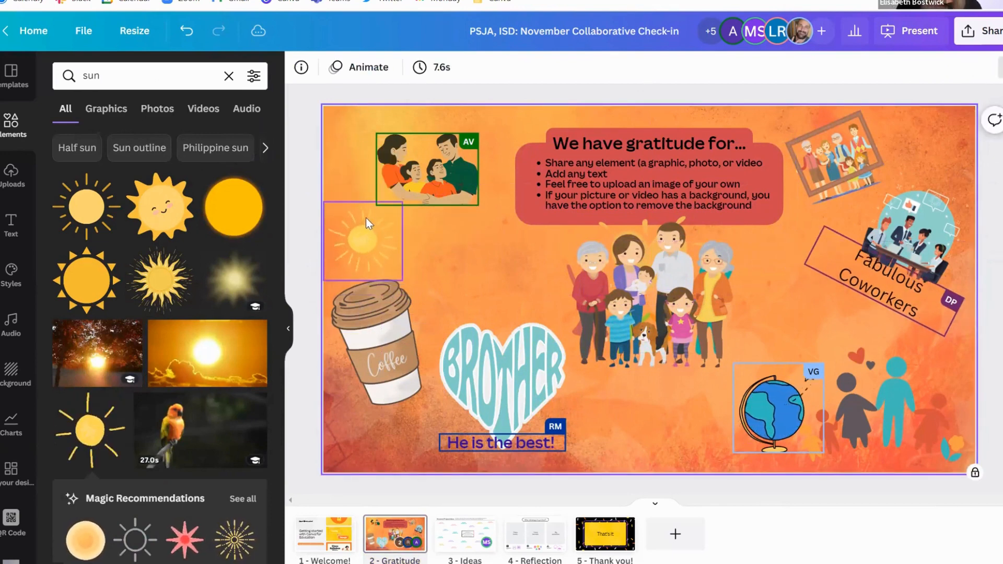